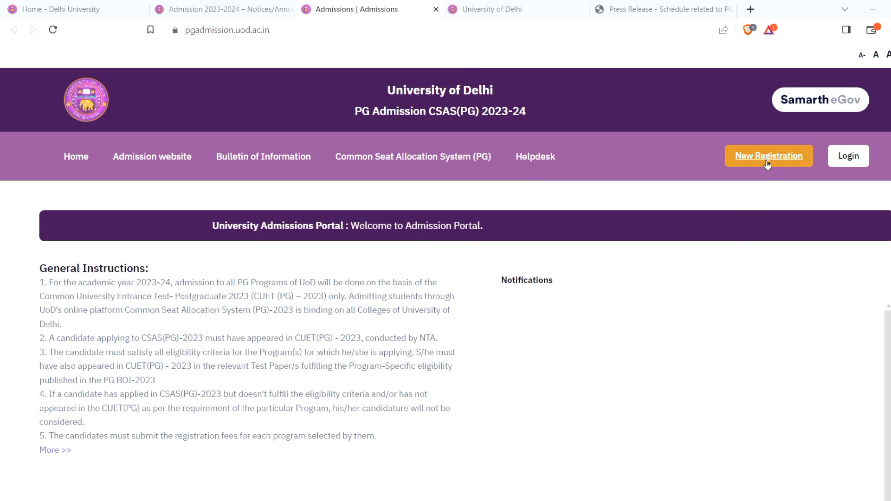
Open the new registration form and go to the CUET (PG) application number field.
click(792, 157)
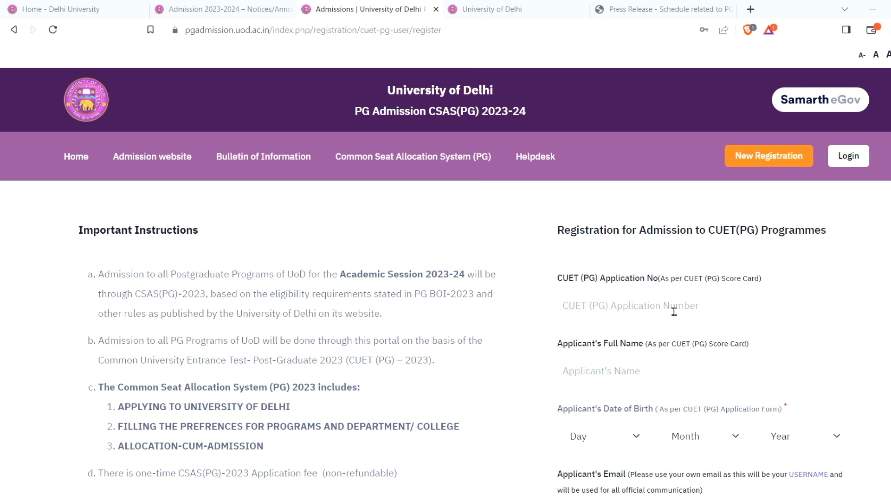
click(588, 291)
drag(588, 292, 702, 289)
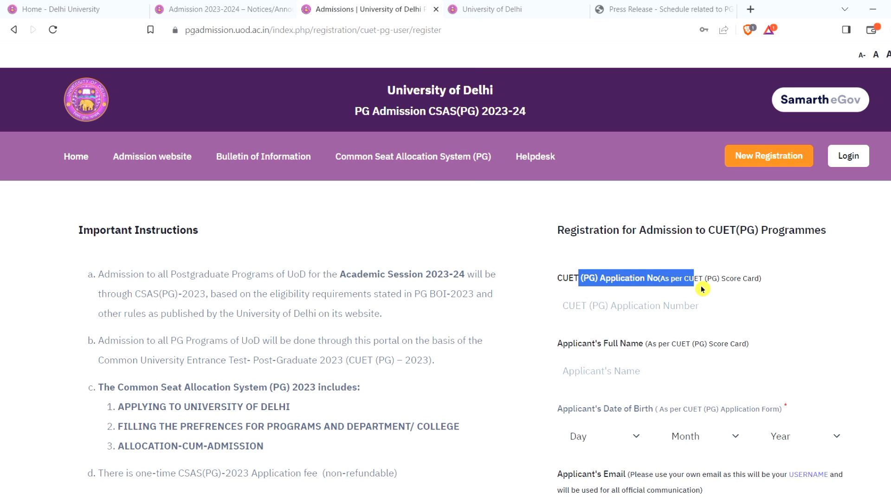
click(703, 307)
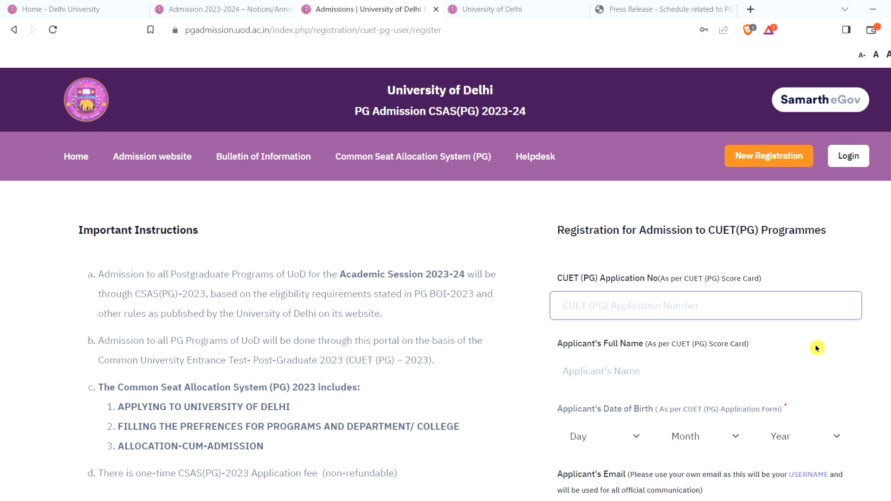
Enter the applicant's full name in the registration form and go on to the applicant's email field.
scroll(816, 348, down, 1)
scroll(817, 348, down, 1)
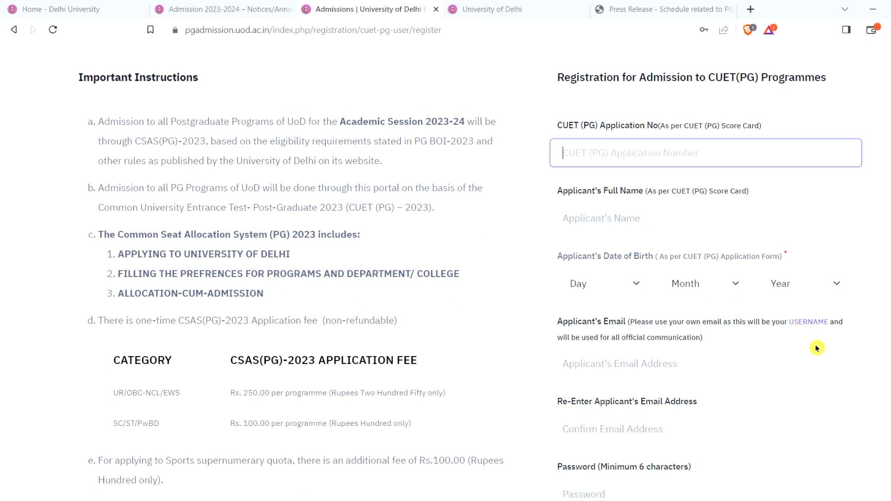
click(714, 228)
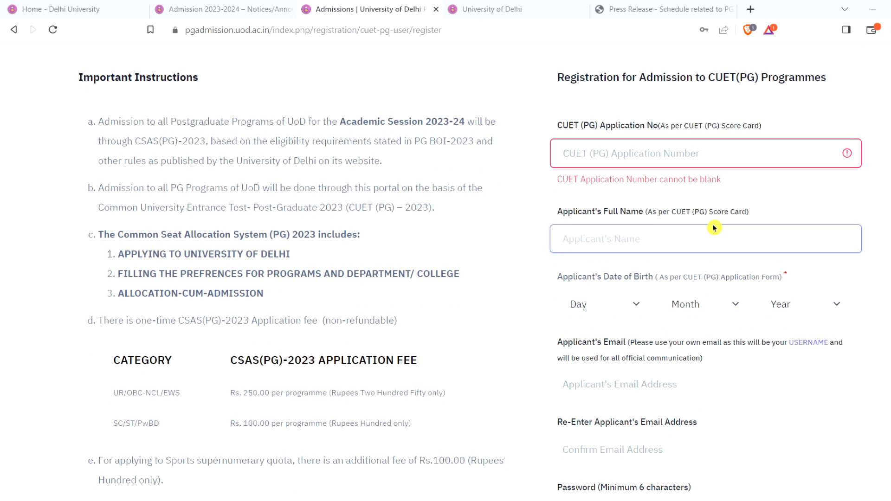
text(anas)
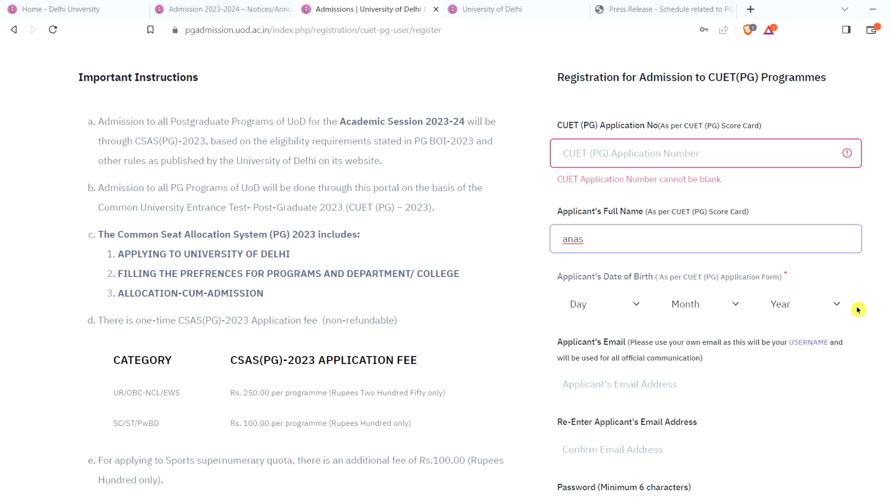
scroll(858, 310, down, 3)
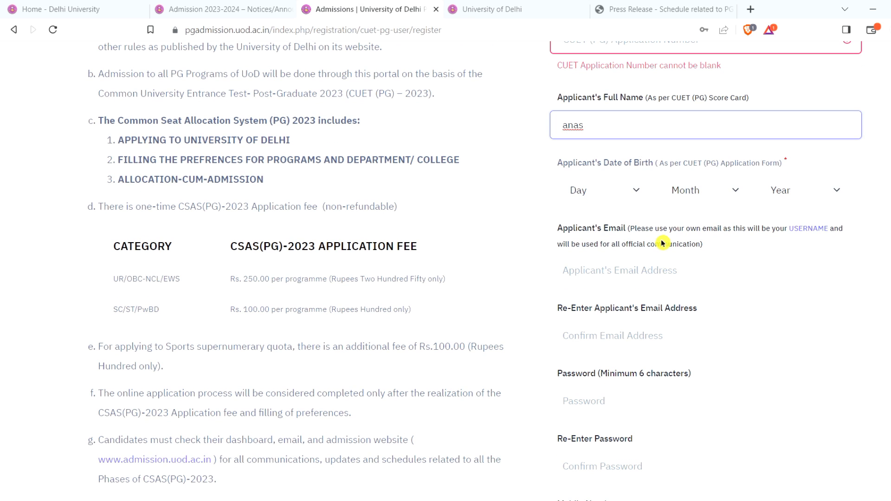
click(699, 284)
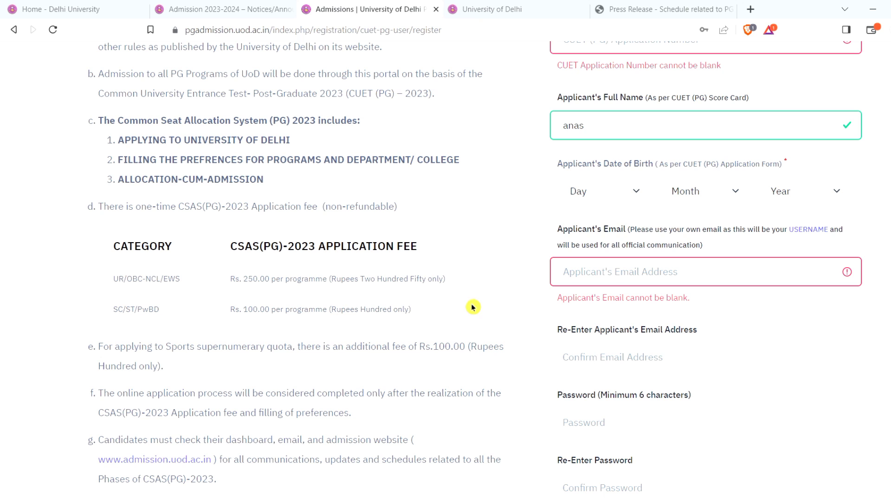
Review the CSAS(PG)-2023 application fees by category and the additional fee for the Sports supernumerary quota.
scroll(472, 306, up, 2)
double_click(312, 325)
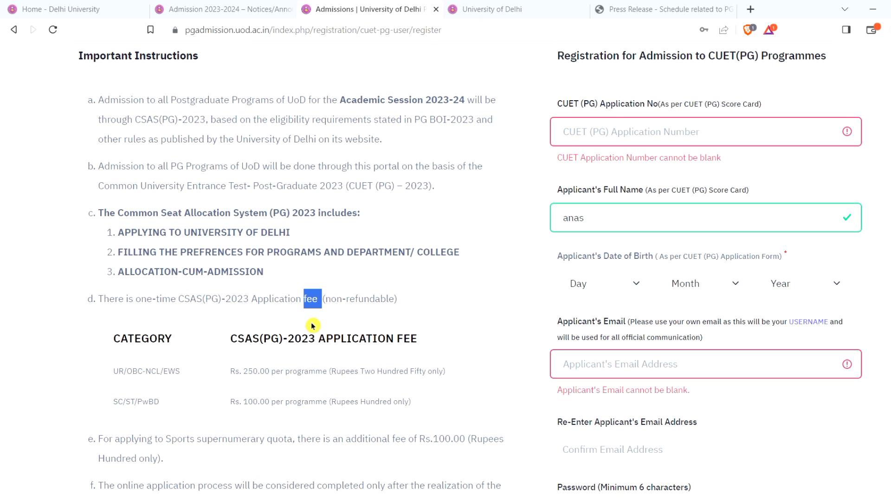
scroll(313, 326, down, 2)
drag(170, 296, 112, 294)
click(183, 310)
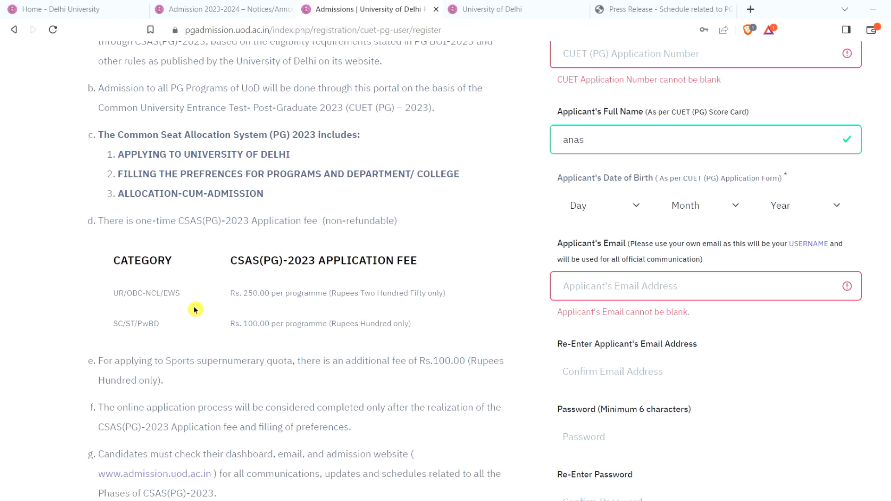
drag(238, 302, 298, 306)
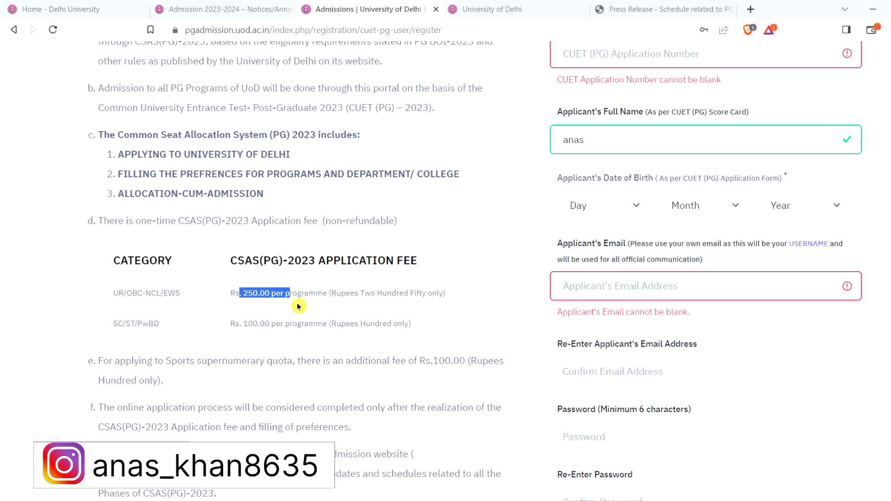
drag(112, 324, 173, 328)
drag(230, 325, 337, 330)
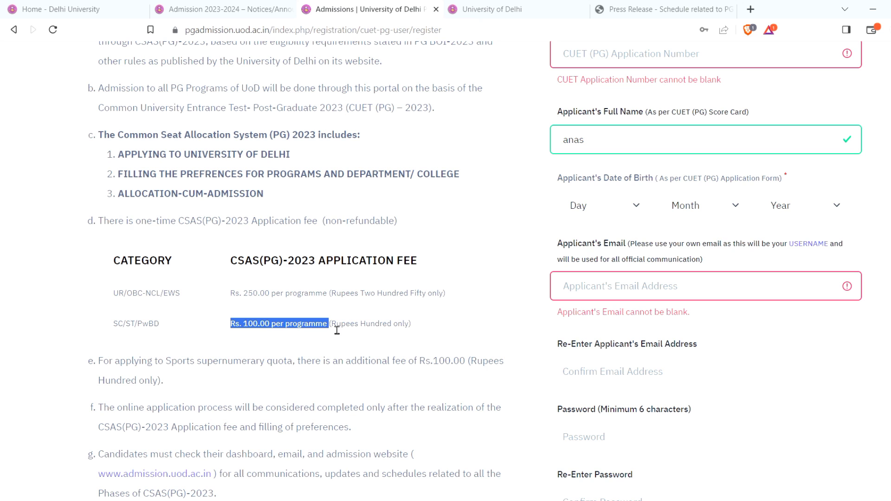
scroll(337, 330, down, 1)
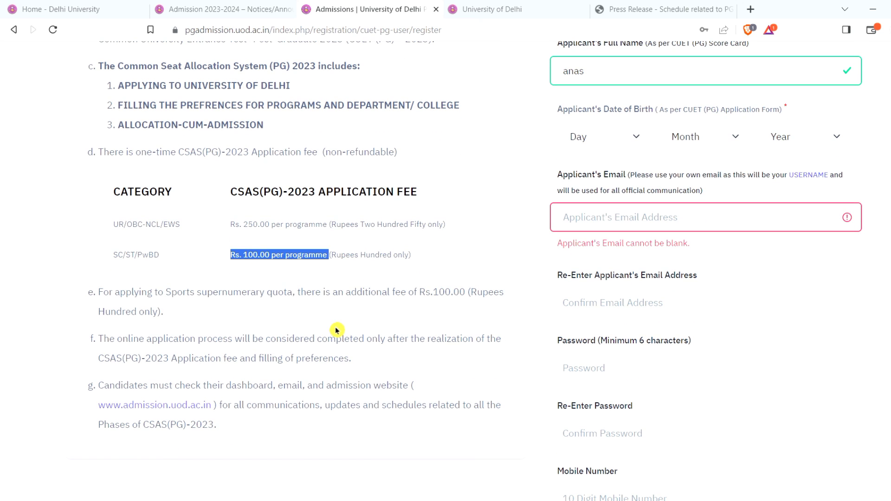
drag(212, 293, 265, 295)
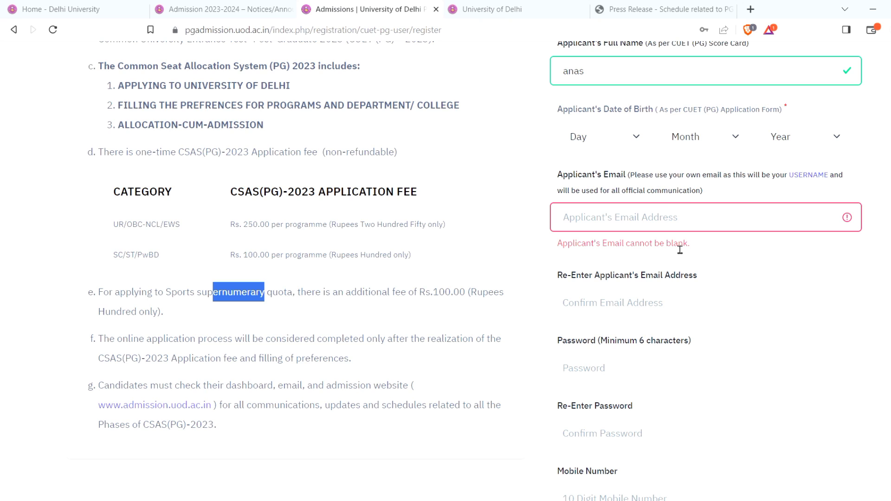
Review the remaining registration fields, from email confirmation, password and mobile number down to captcha verification and registration submission.
click(673, 305)
click(877, 377)
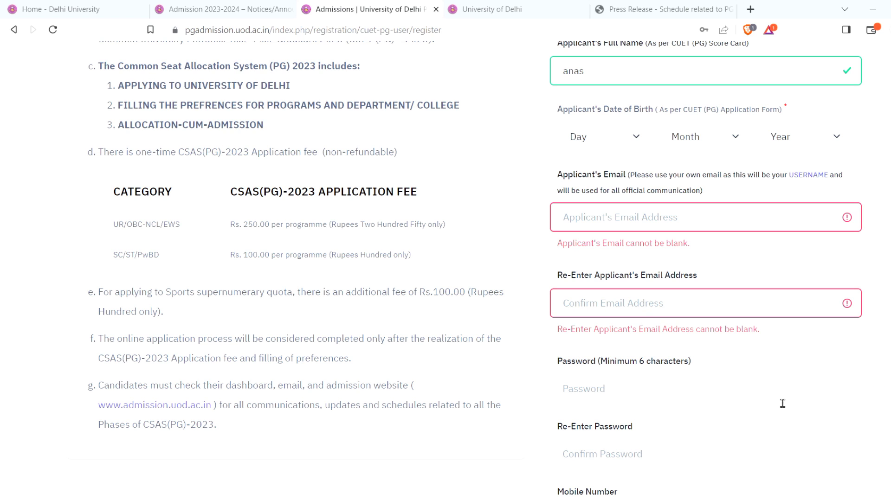
scroll(784, 400, down, 3)
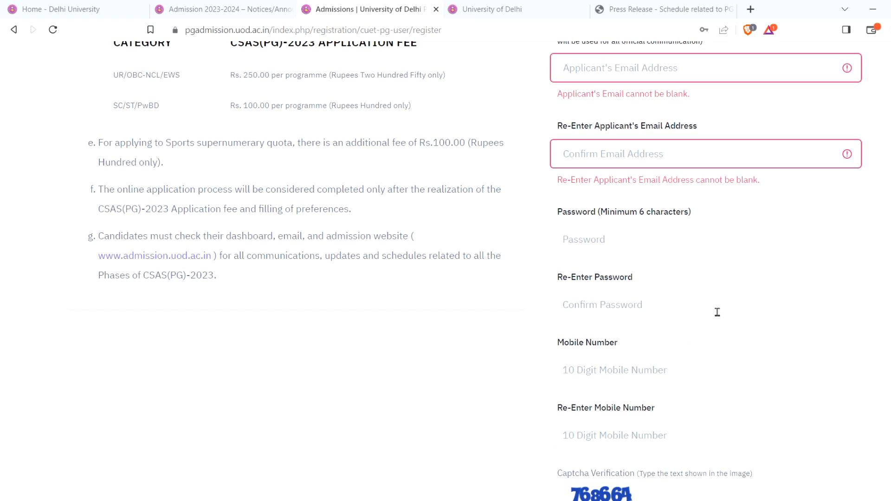
drag(624, 212, 650, 212)
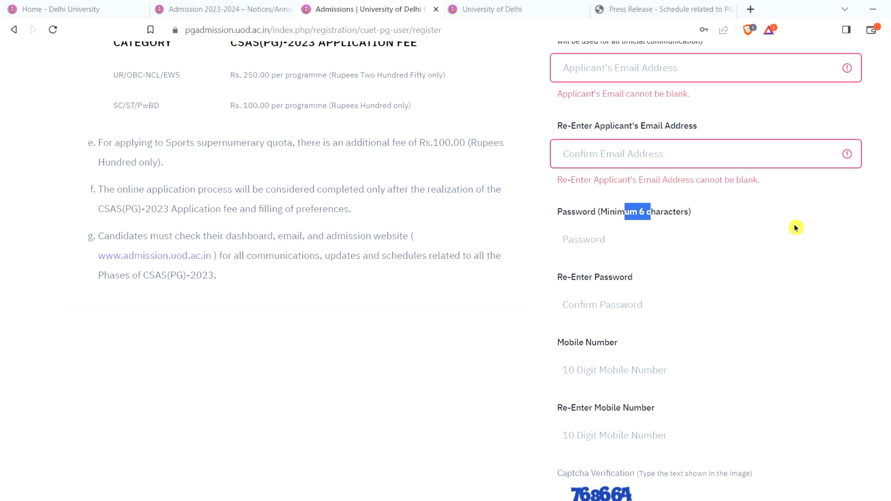
scroll(795, 228, down, 2)
click(720, 237)
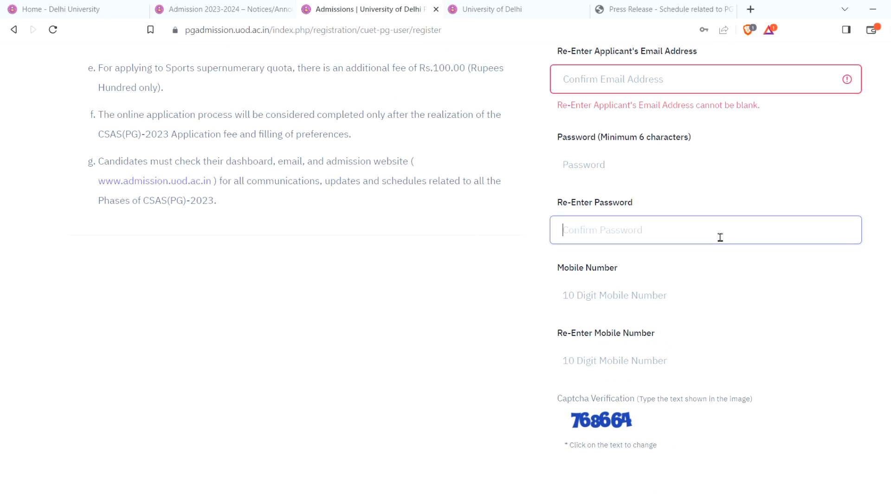
click(880, 281)
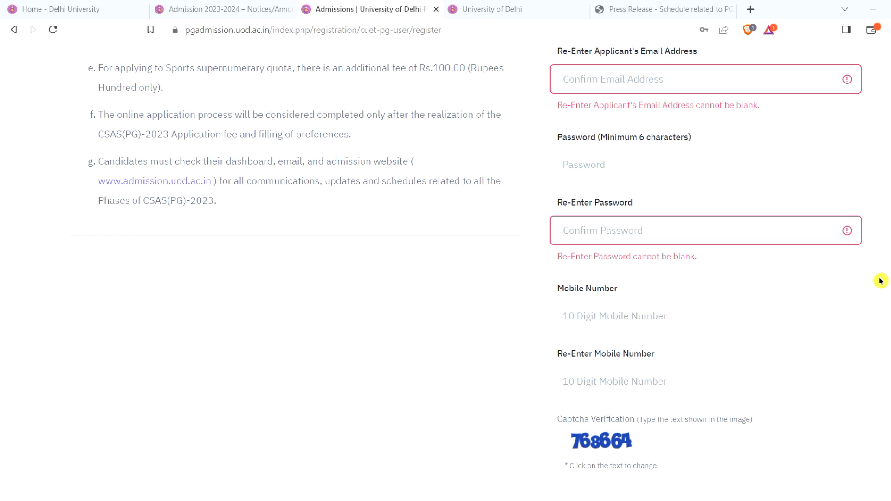
scroll(880, 280, down, 1)
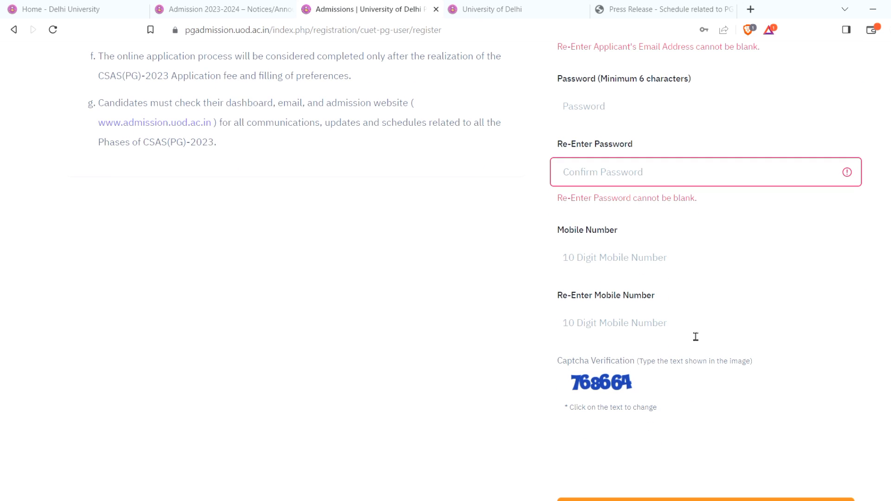
drag(568, 304, 731, 305)
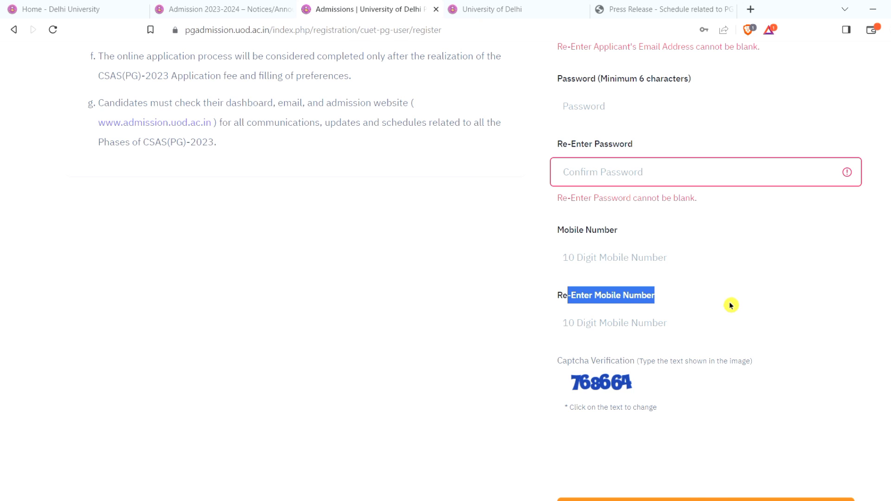
scroll(731, 306, down, 2)
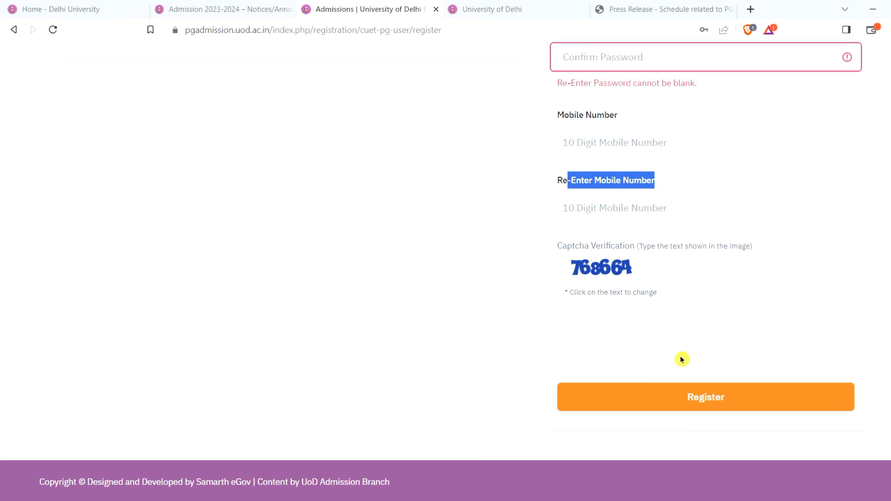
scroll(408, 310, up, 1)
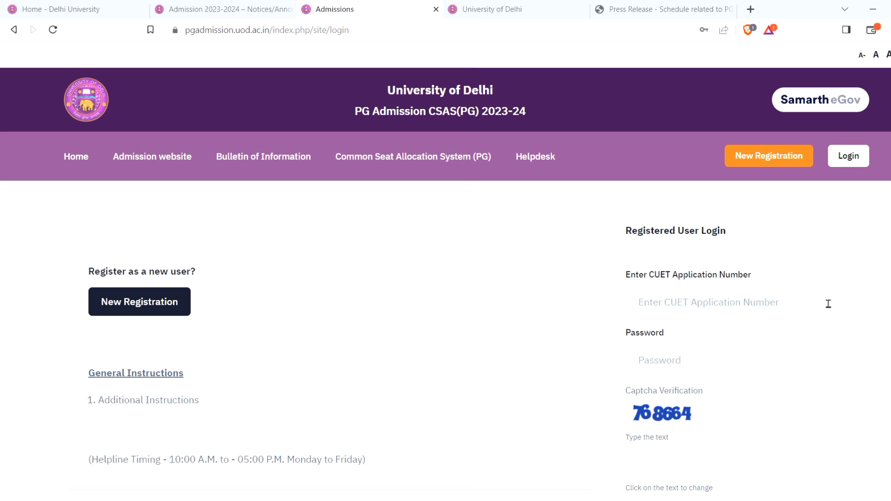
Log in as a registered user with the CUET application number and open the applicant's profile form.
click(856, 163)
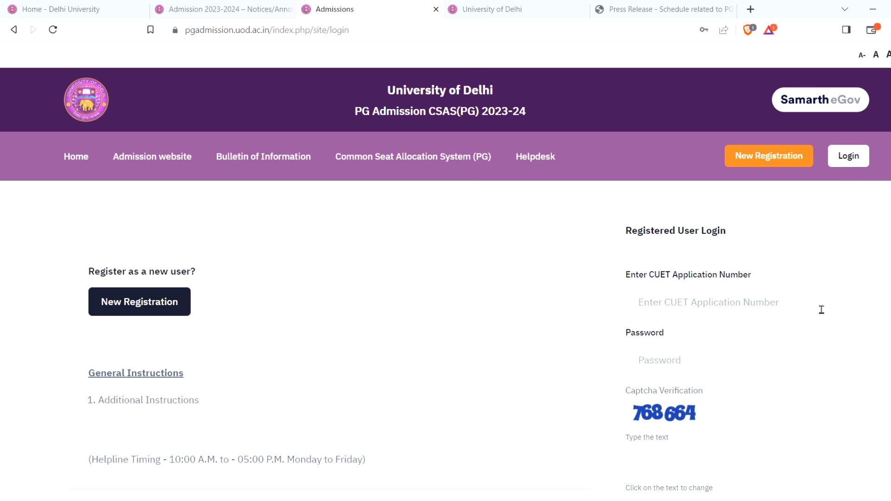
click(750, 306)
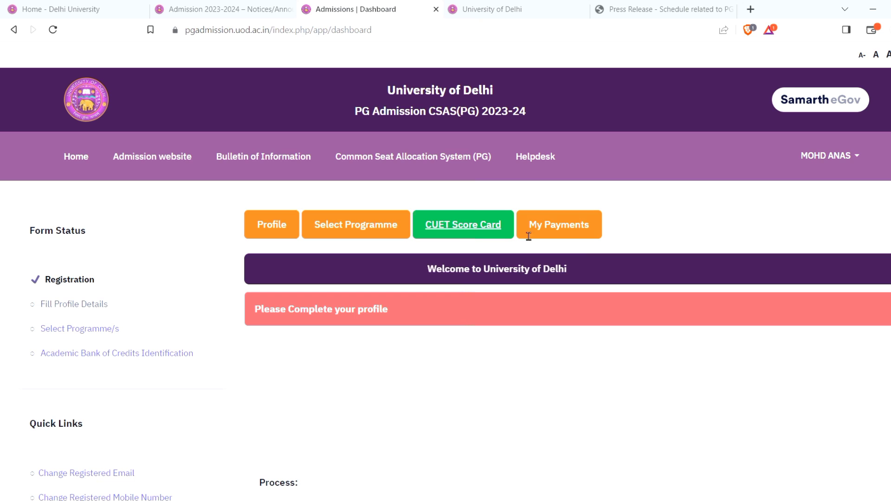
click(281, 225)
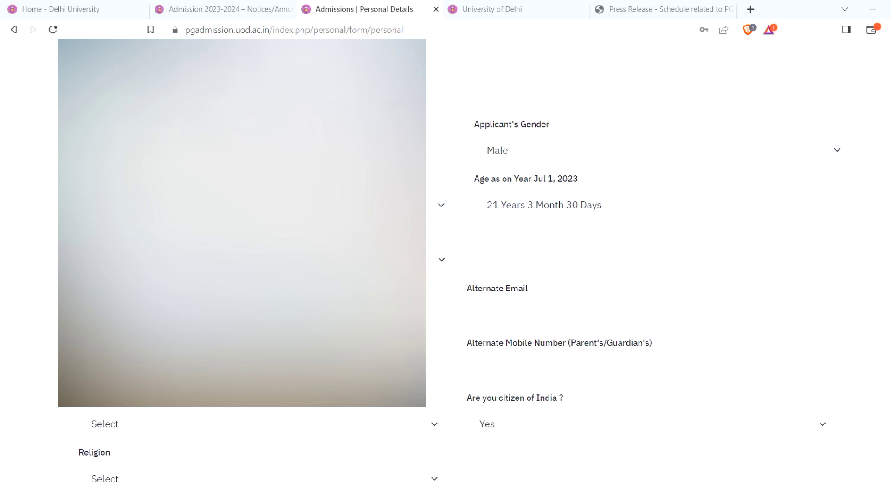
Choose an option in the selection field directly above Religion in the personal details.
click(428, 269)
click(420, 435)
key(o)
scroll(424, 479, down, 2)
scroll(425, 479, down, 3)
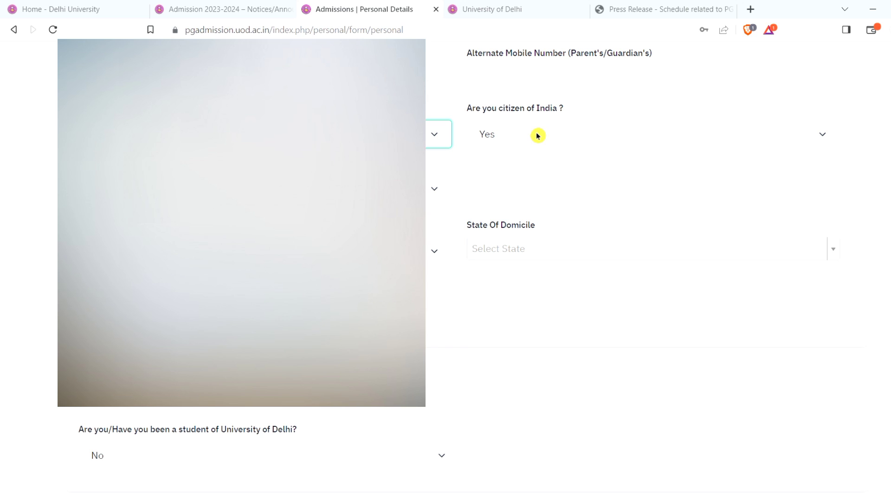
Set the State Of Domicile to Delhi NCT.
click(554, 256)
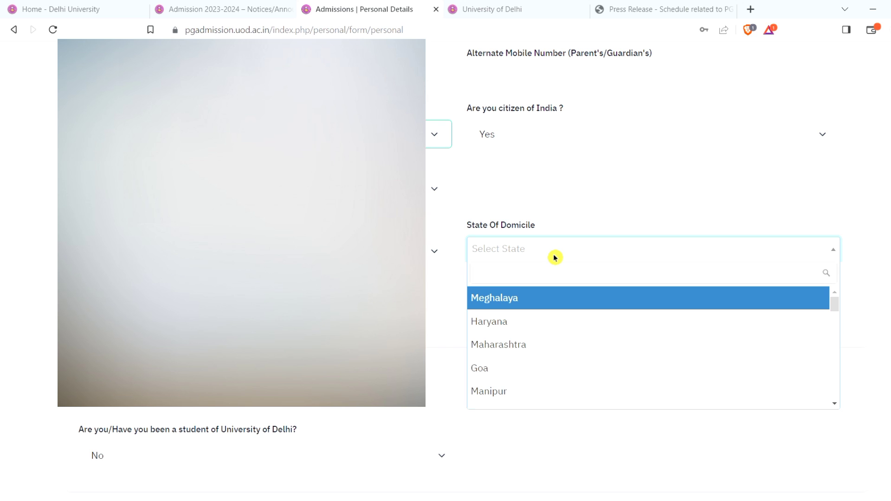
text(del)
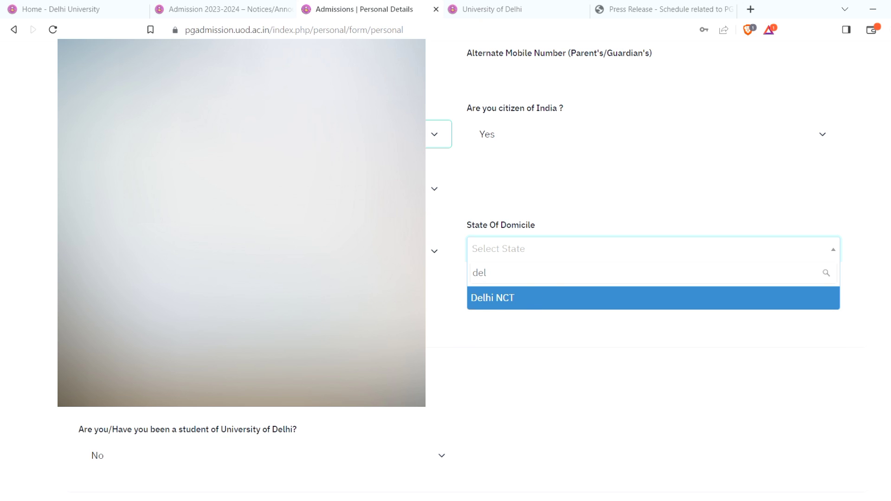
click(497, 305)
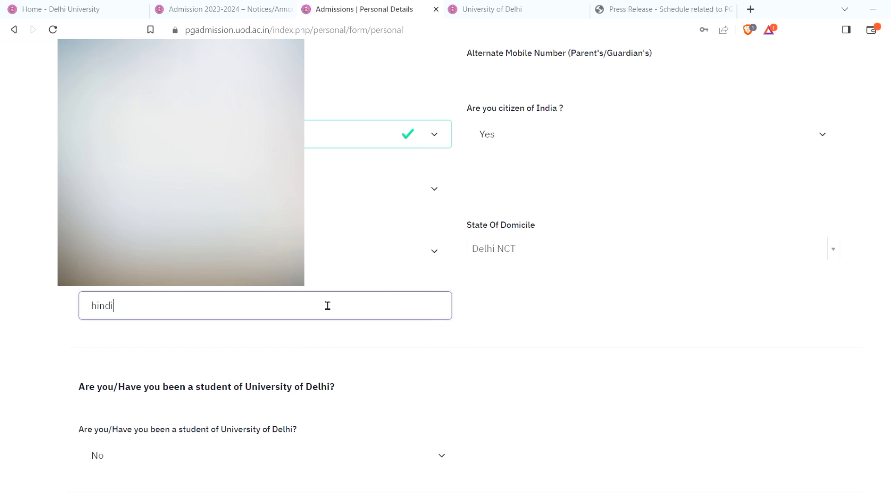
Finish the language entry as hindi and choose options for Religion and the selection field beneath it.
key(shift+Tab)
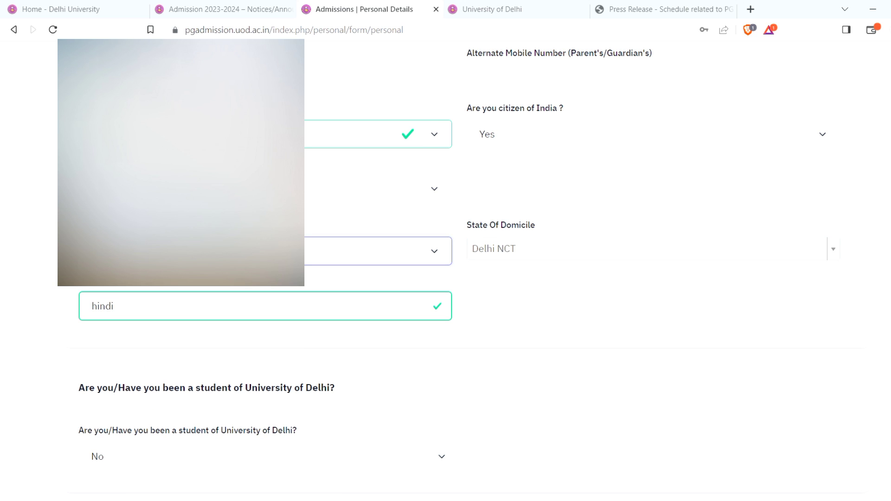
key(shift+Tab)
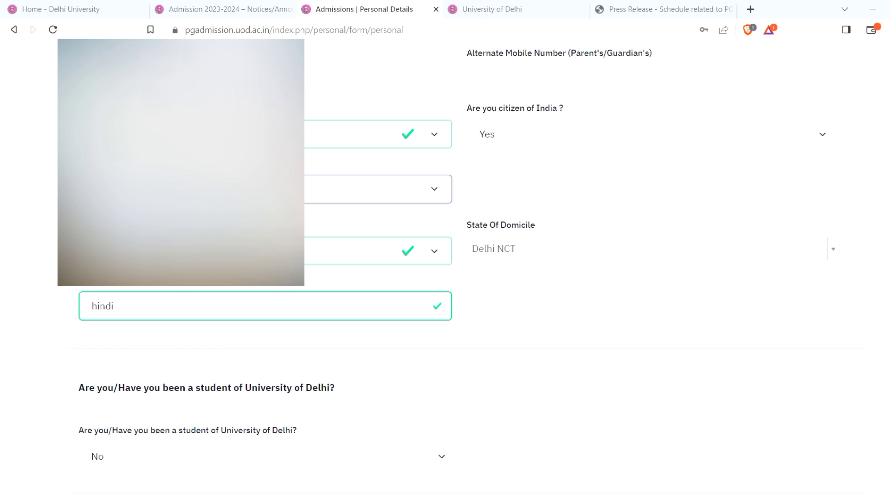
key(Tab)
click(14, 340)
Answer Yes to having been a student of University of Delhi.
scroll(258, 365, down, 5)
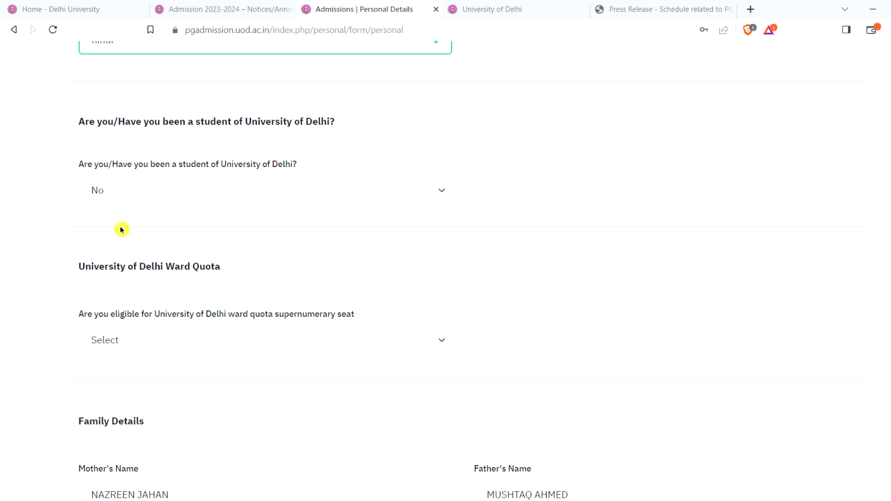
click(145, 187)
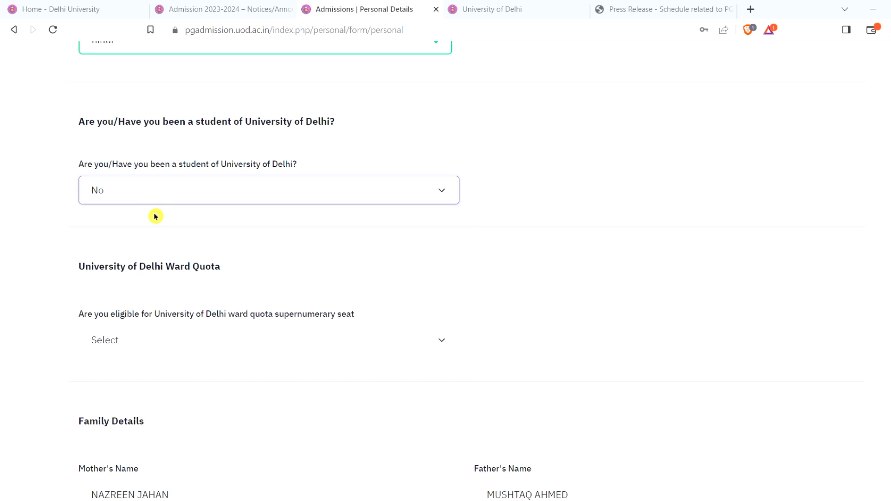
key(Up)
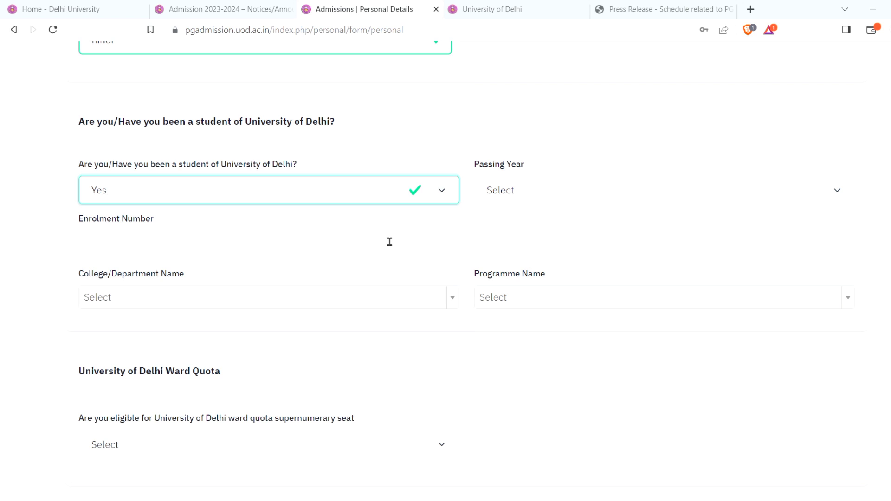
Set the Passing Year to 2023 and the College/Department Name to Deshbandhu College.
click(594, 206)
click(568, 235)
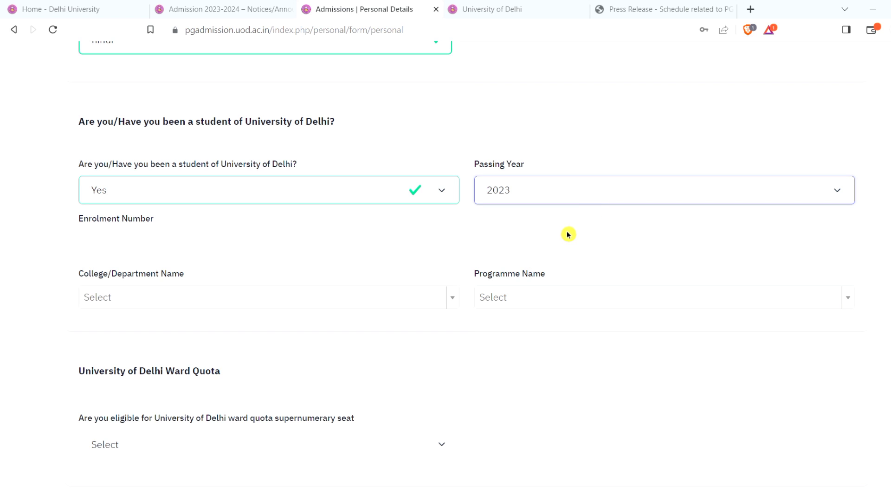
click(344, 303)
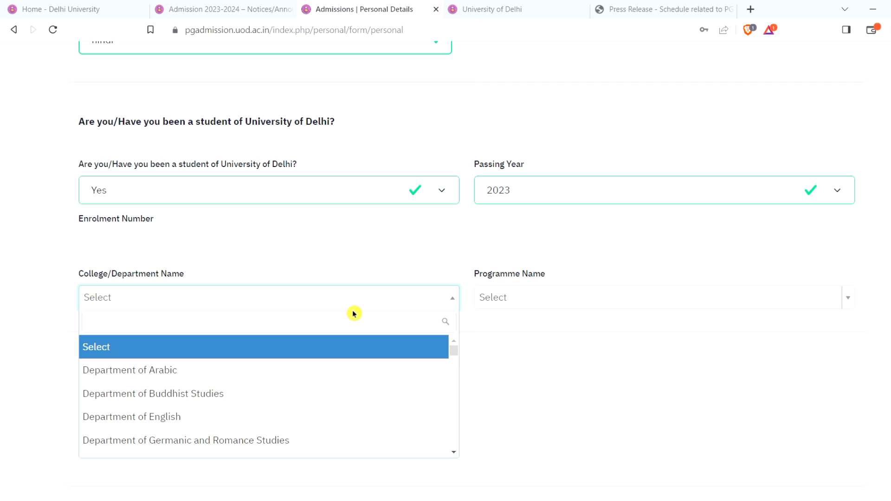
text(desh)
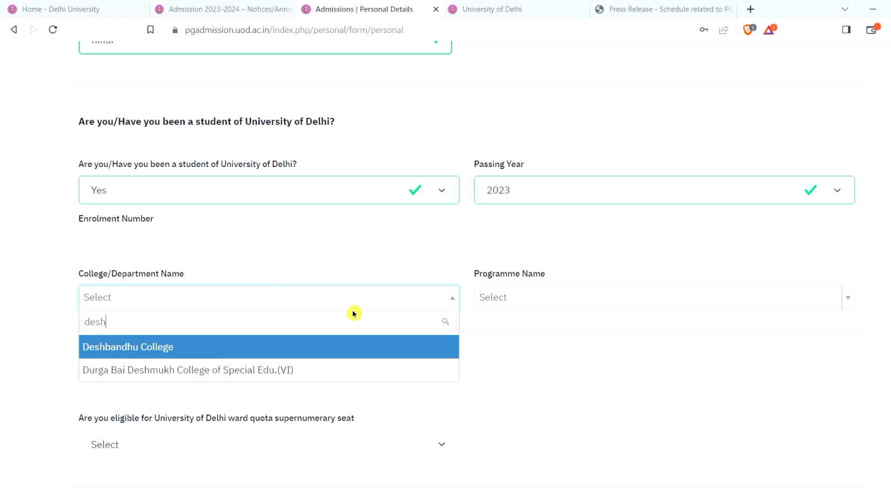
click(150, 349)
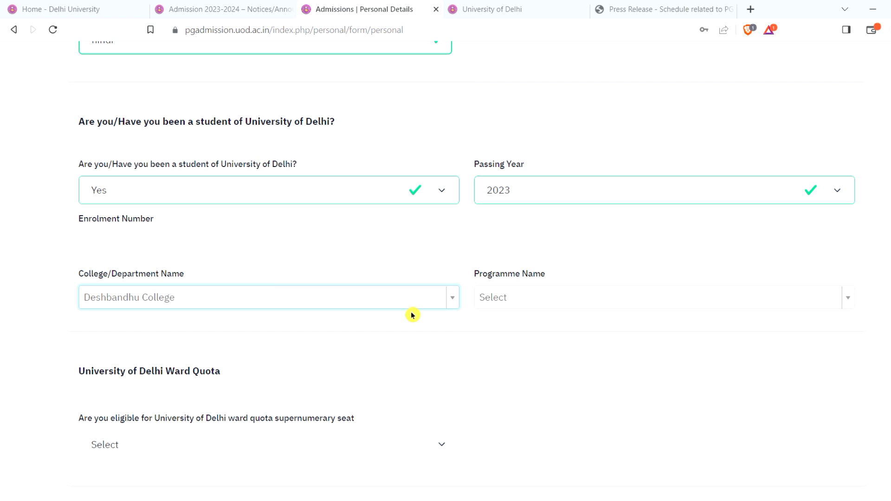
Set the Programme Name to 527 : Bachelor of Arts (Honours Course) (Political Science).
click(567, 302)
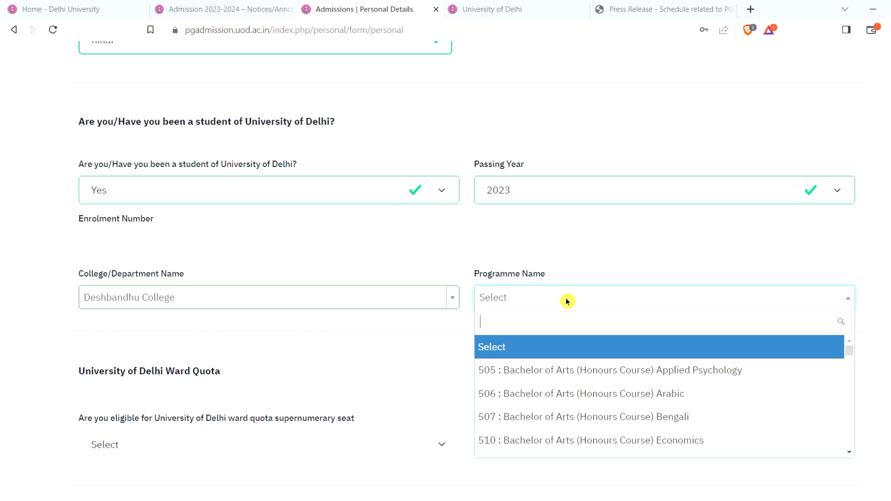
text(pol)
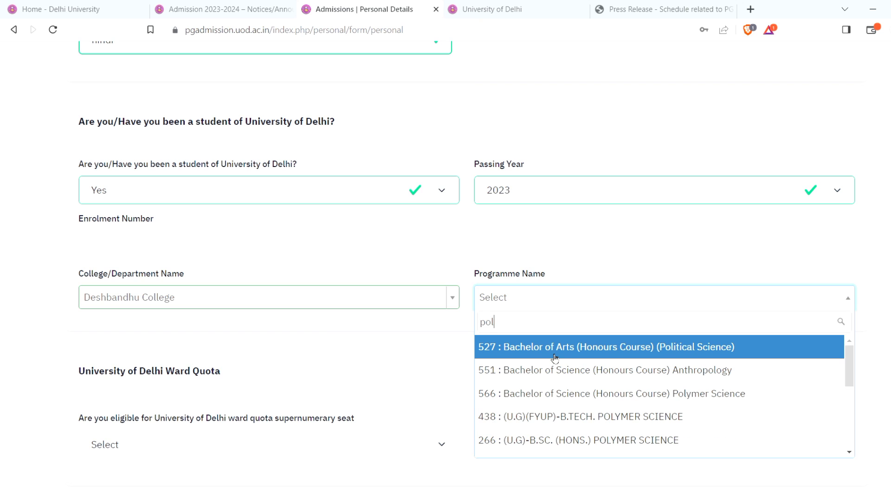
click(556, 356)
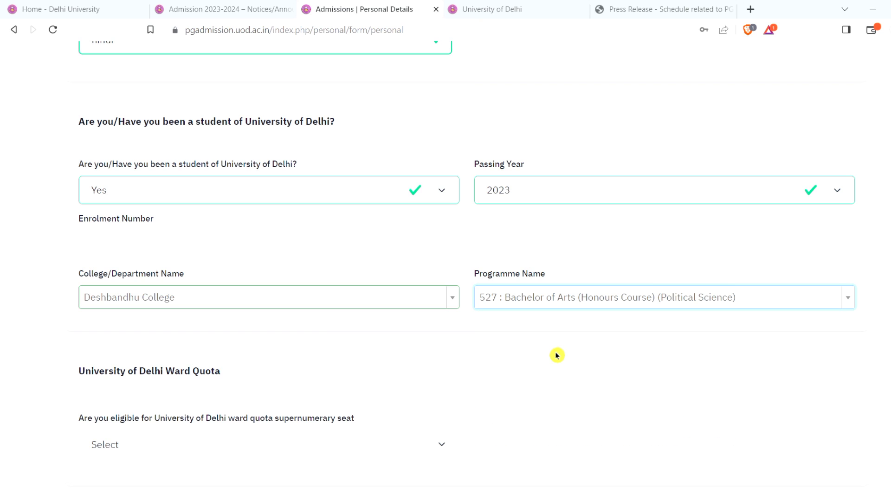
Answer the eligibility question for the University of Delhi ward quota supernumerary seat.
scroll(527, 371, down, 3)
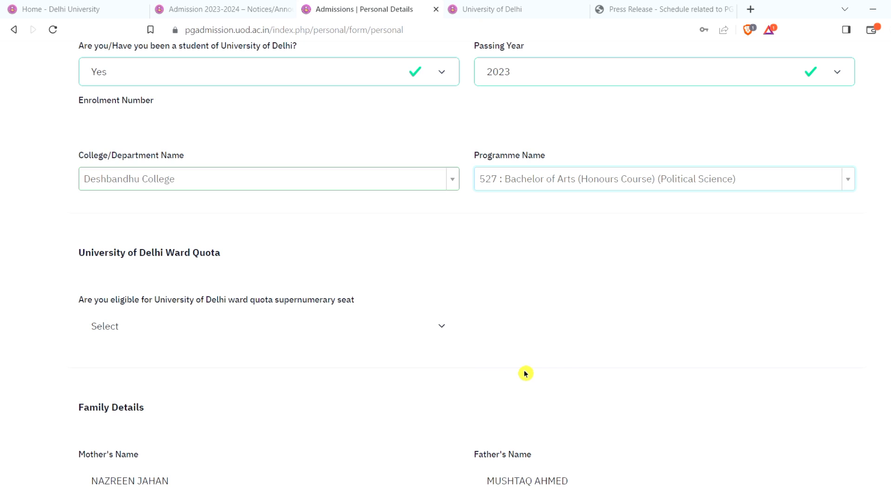
click(254, 324)
click(196, 370)
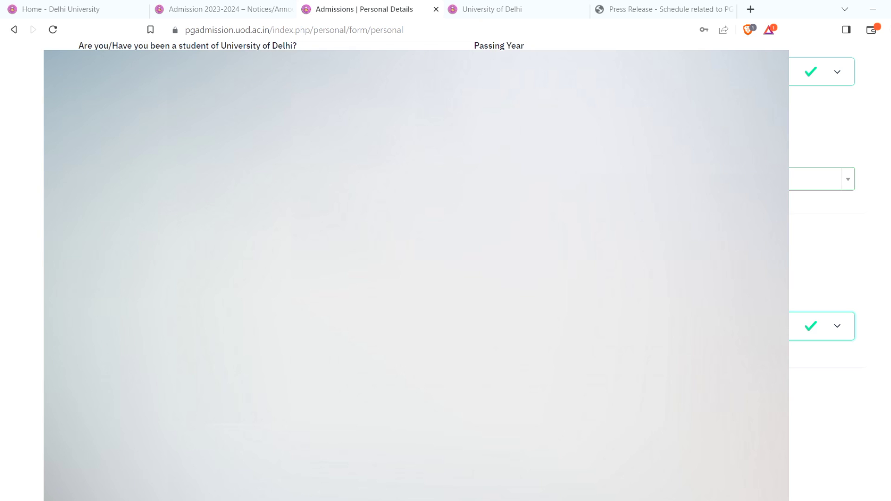
Choose Not Applicable for both the PwBD Category and Children/Widows of Armed Forces Personnel.
scroll(821, 251, down, 3)
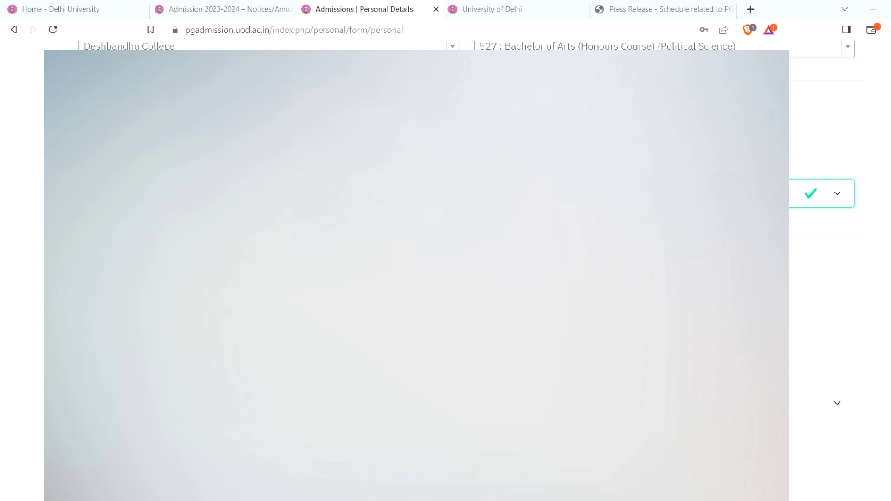
scroll(822, 250, down, 4)
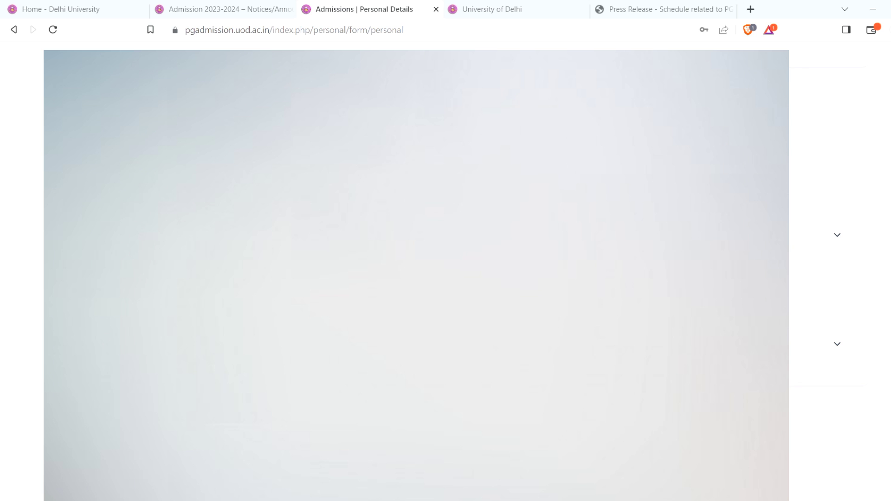
key(Tab)
scroll(612, 390, down, 7)
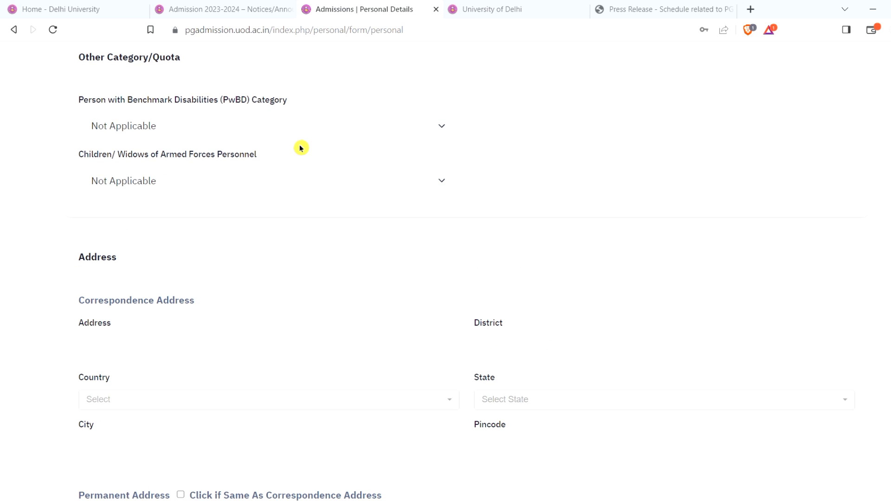
click(324, 133)
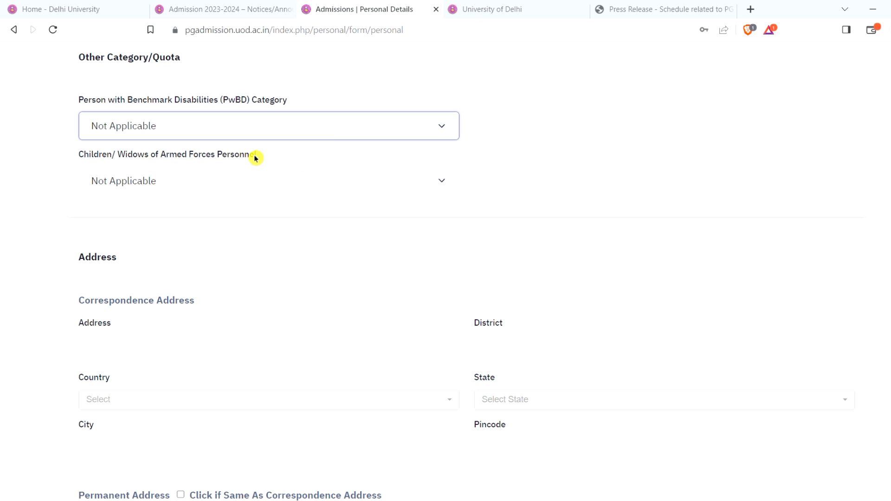
click(244, 180)
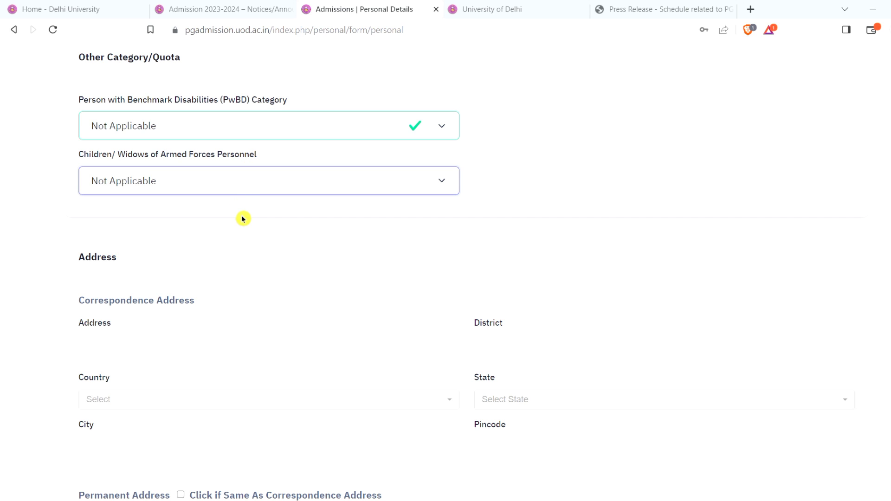
Examine the correspondence and permanent address sections down to the bank details for refund.
scroll(243, 218, down, 1)
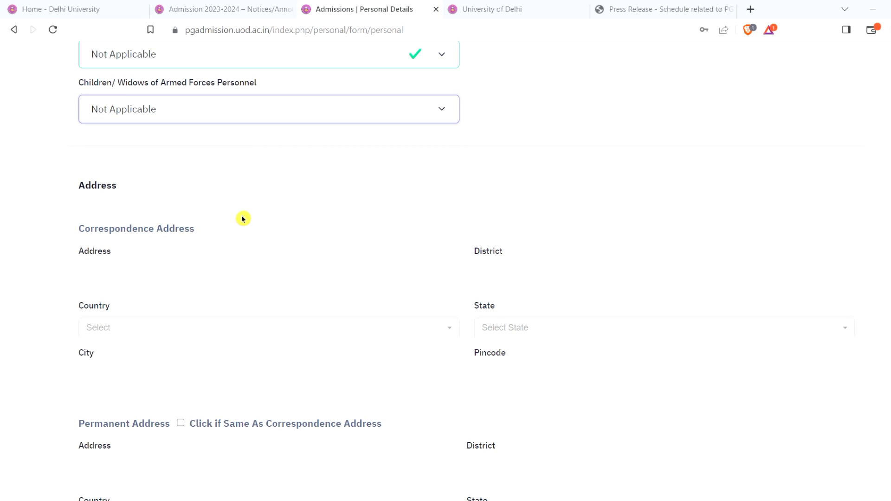
scroll(243, 219, down, 1)
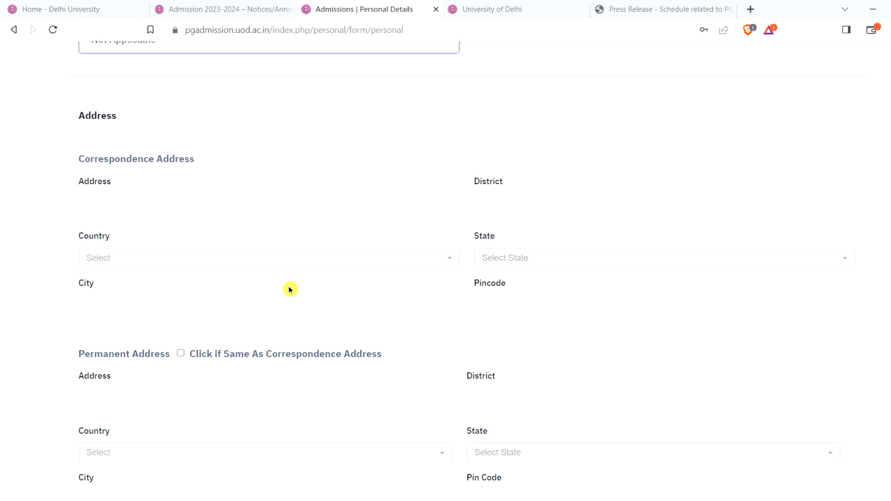
scroll(390, 254, down, 3)
scroll(390, 255, up, 1)
scroll(390, 257, down, 1)
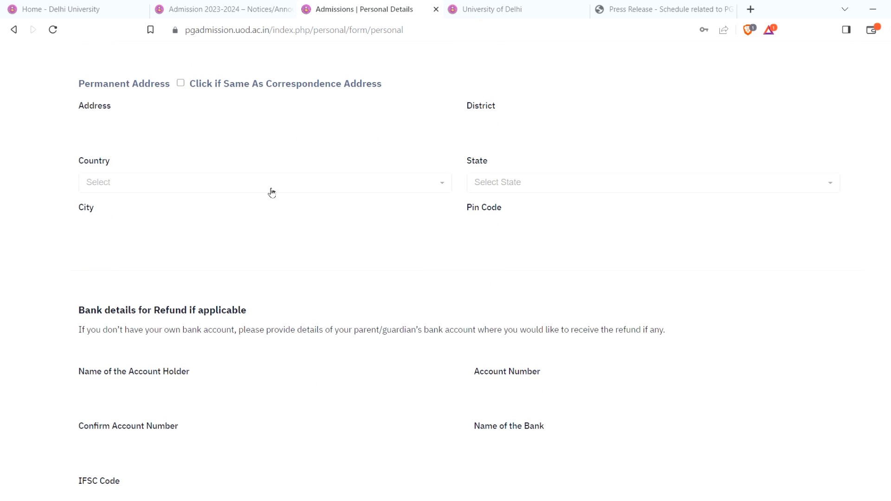
scroll(342, 216, up, 1)
scroll(343, 217, up, 1)
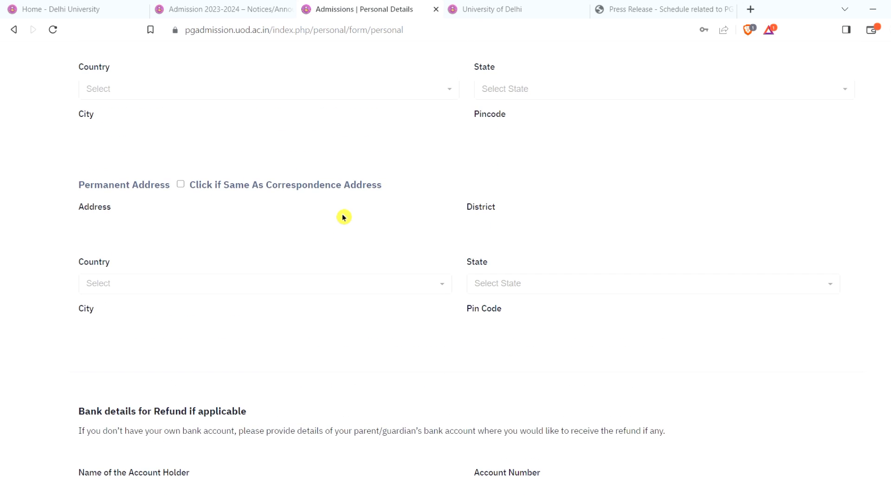
scroll(343, 218, down, 3)
scroll(343, 217, down, 1)
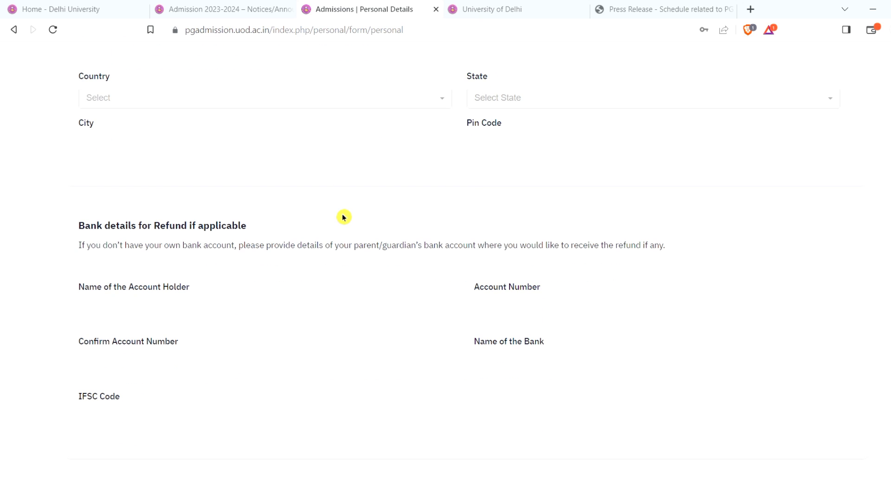
scroll(344, 217, down, 1)
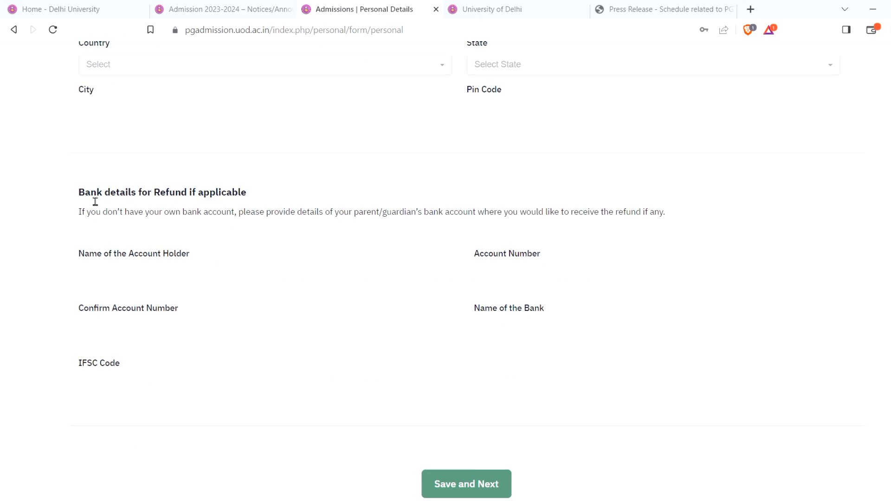
Review the refund bank details fields: account number, account number confirmation, bank name and IFSC code.
drag(85, 195, 280, 189)
click(302, 189)
drag(539, 258, 476, 258)
drag(500, 308, 604, 321)
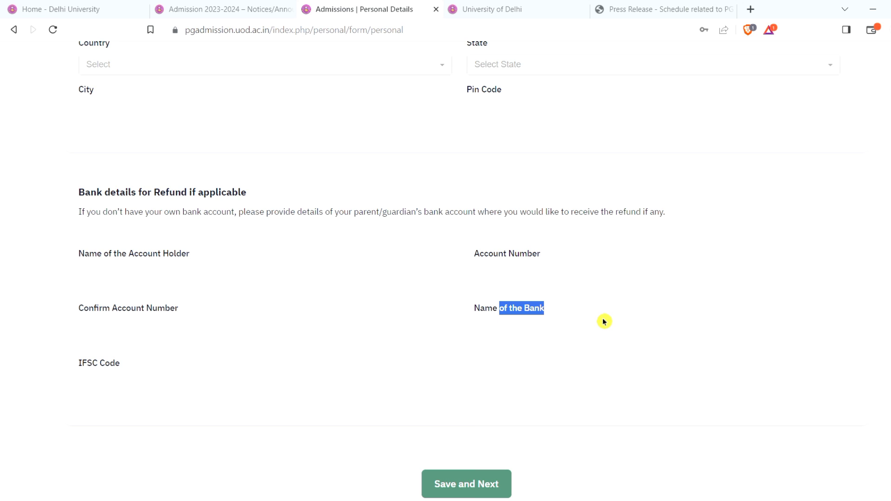
click(175, 310)
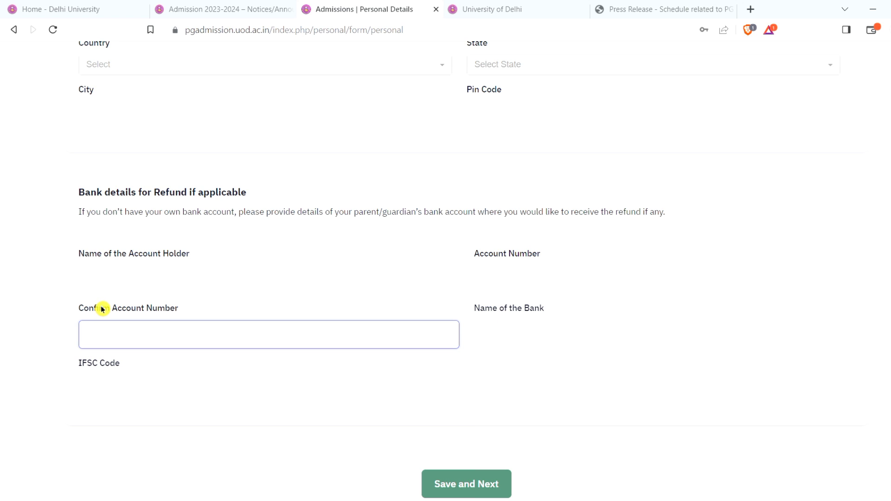
click(162, 367)
click(179, 382)
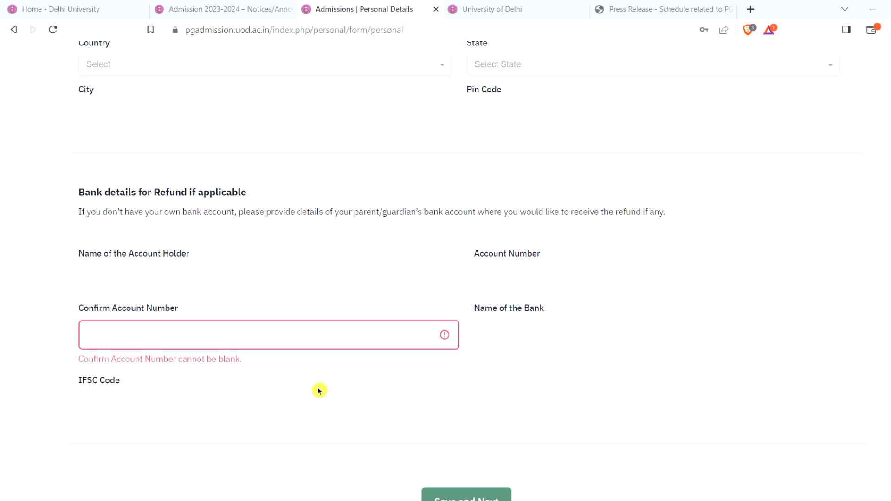
Save the personal details and proceed from their preview to the Sports Quota Details.
scroll(319, 390, down, 1)
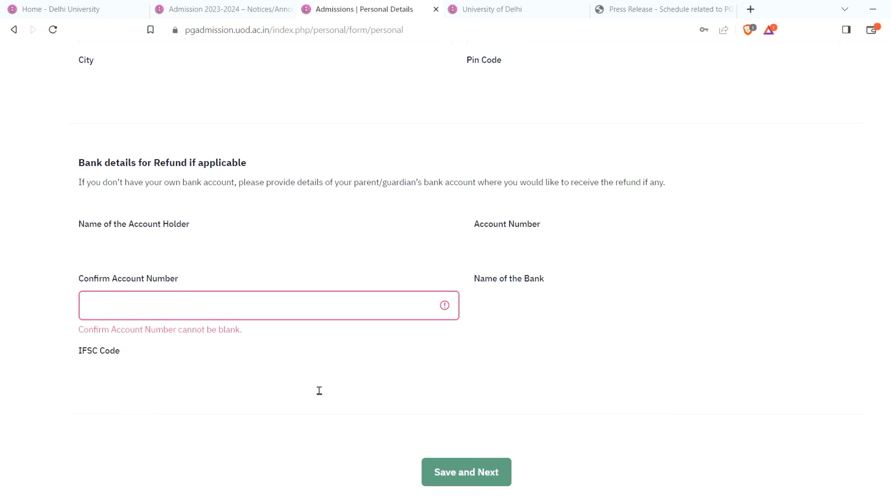
click(465, 472)
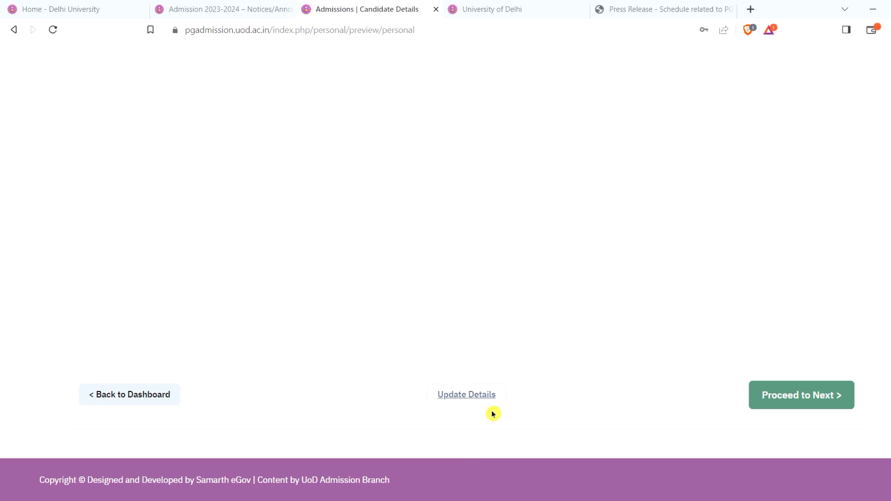
click(818, 400)
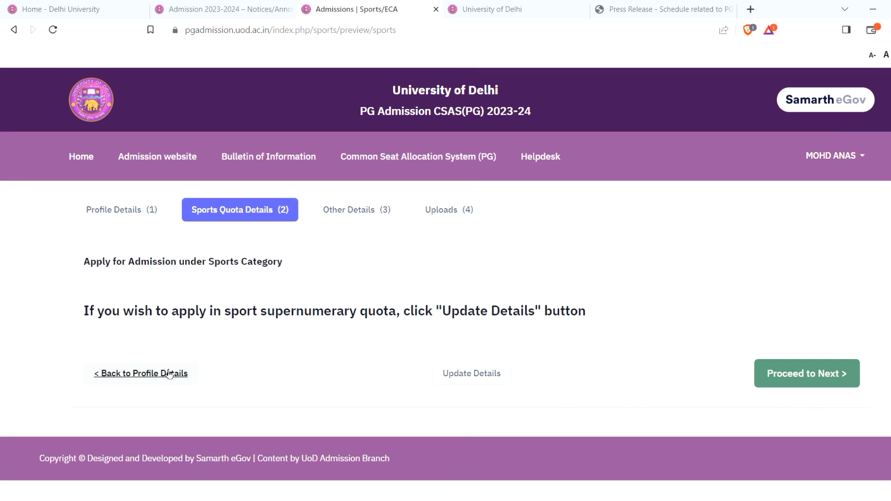
Read the sport supernumerary quota notice and proceed to Other Details without applying under the sports category.
drag(88, 323, 322, 327)
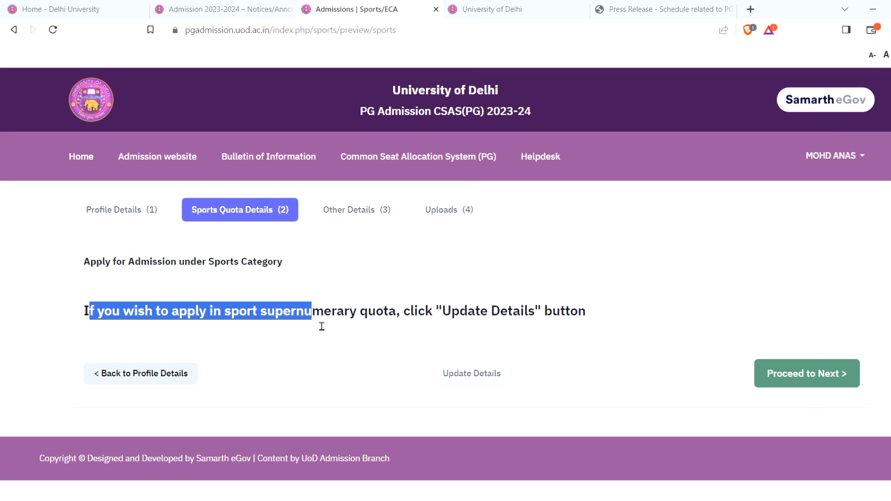
click(275, 387)
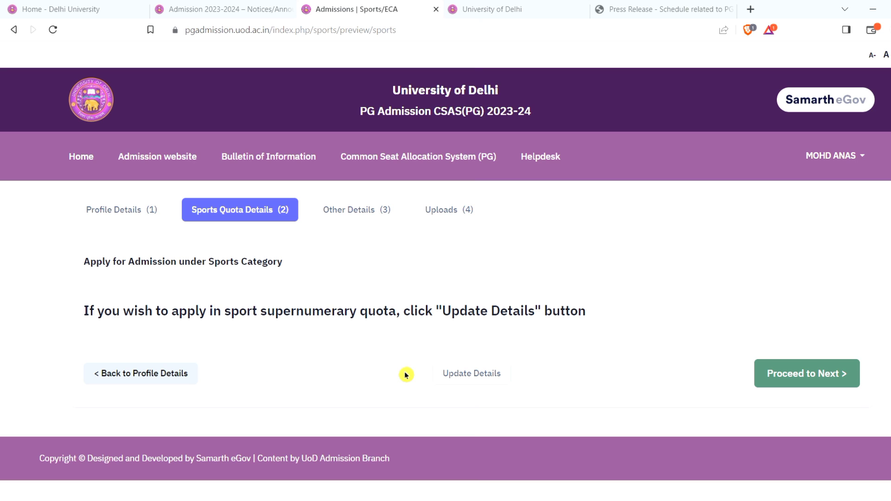
click(774, 374)
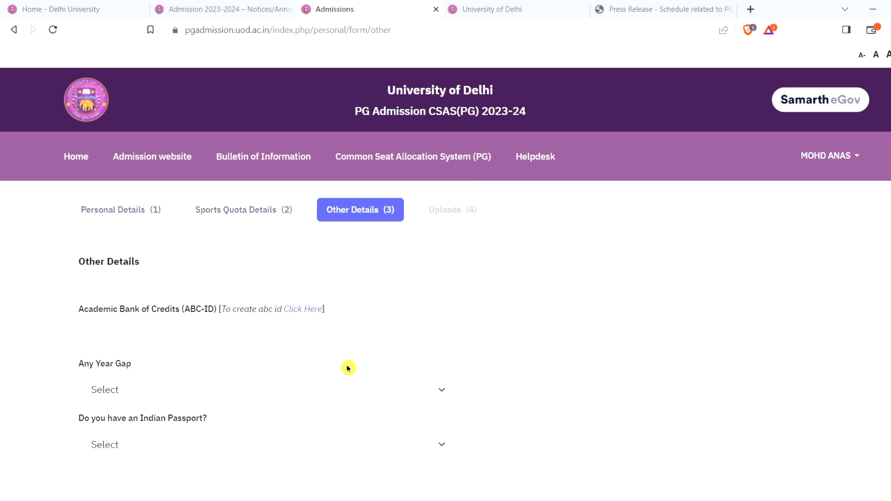
Examine the Academic Bank of Credits (ABC-ID) field in Other Details and its ID creation note.
drag(214, 306, 89, 307)
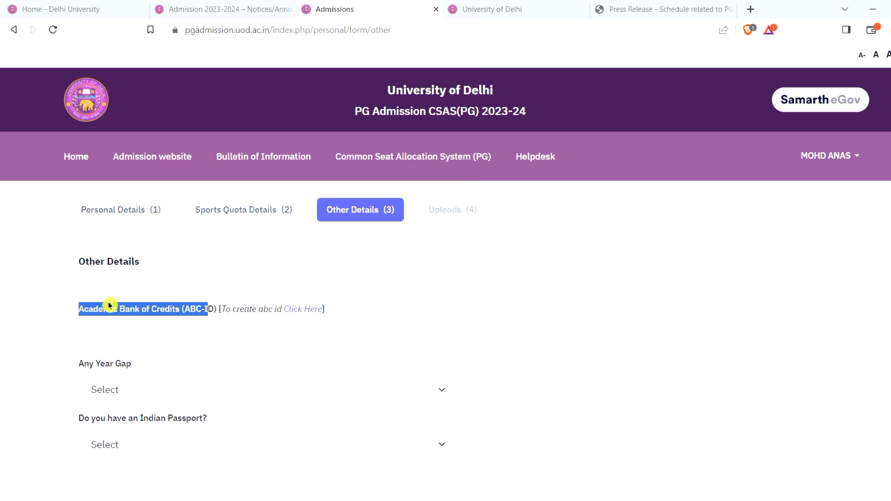
drag(258, 309, 348, 322)
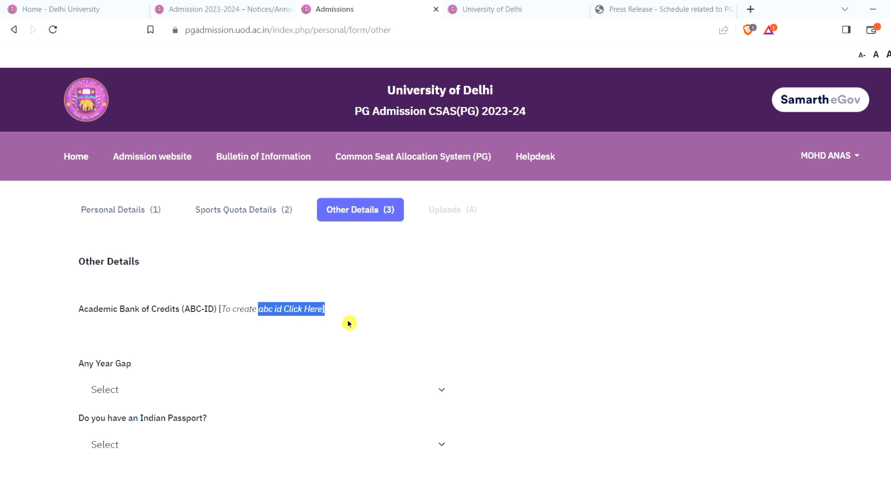
click(361, 322)
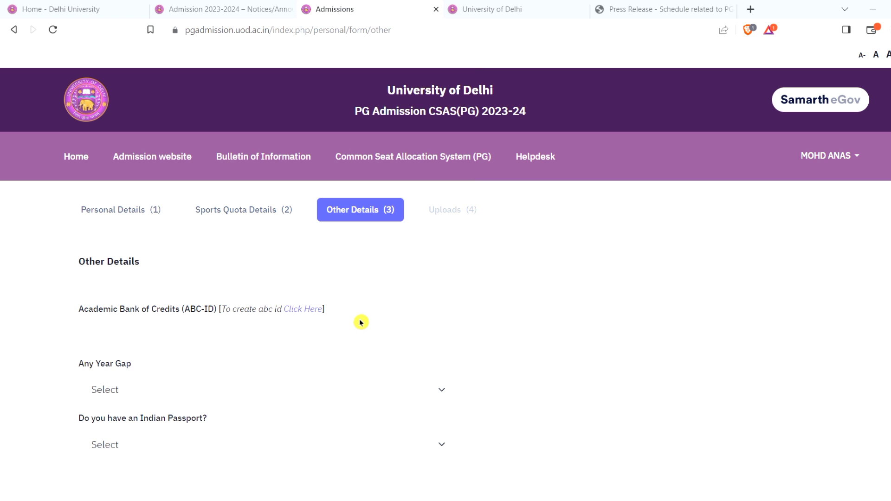
click(316, 347)
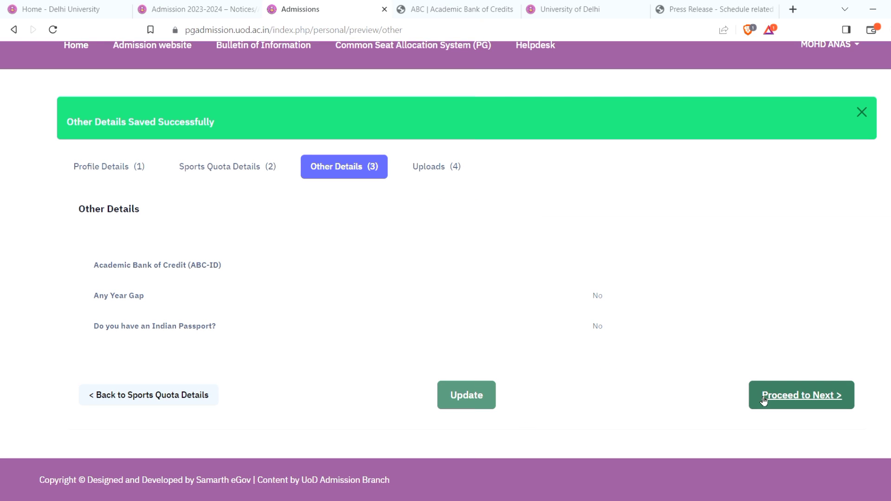
Proceed from the saved Other Details to the Uploads section and bring up its document upload instructions.
click(790, 399)
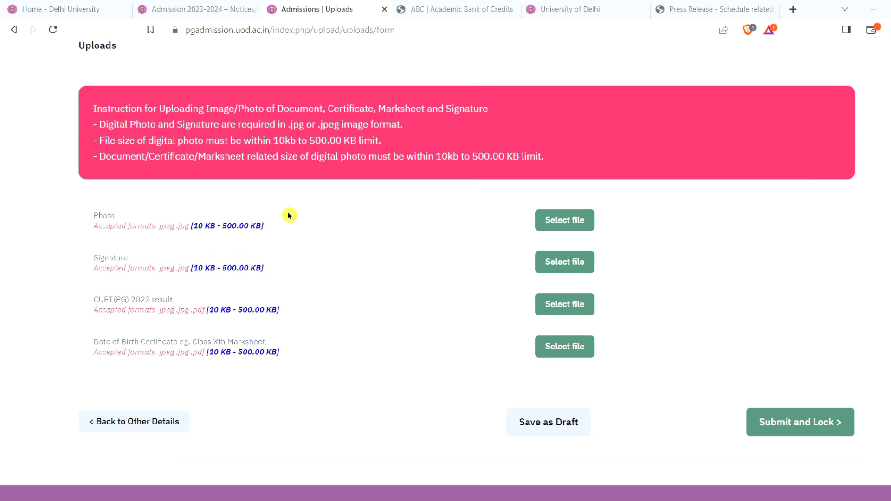
scroll(289, 215, up, 2)
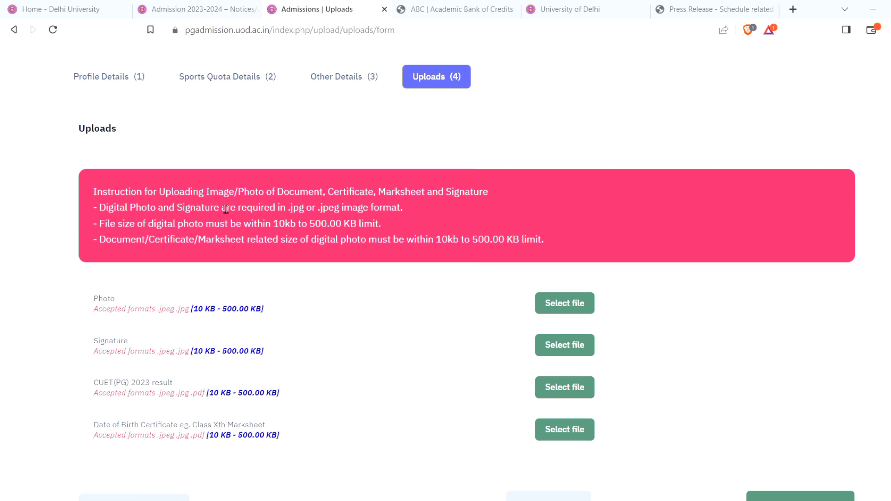
Read the format and file size instructions for uploading the photo, signature, certificates and marksheets.
drag(244, 197, 410, 198)
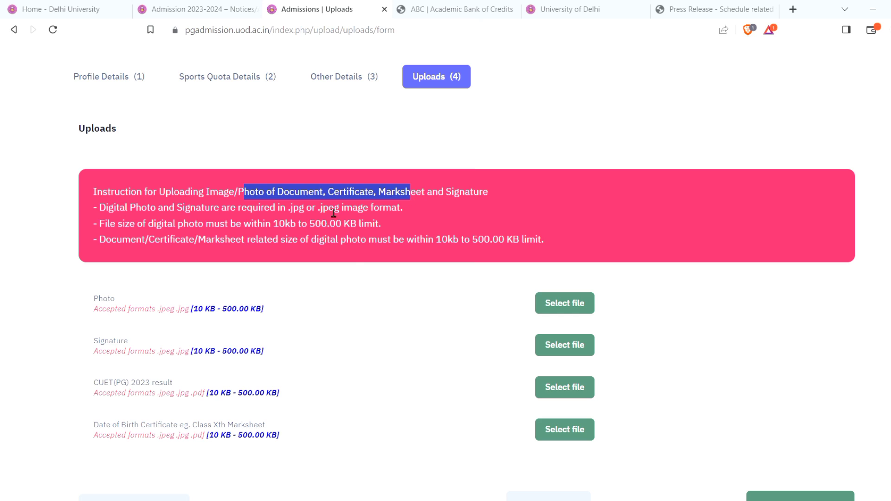
click(354, 259)
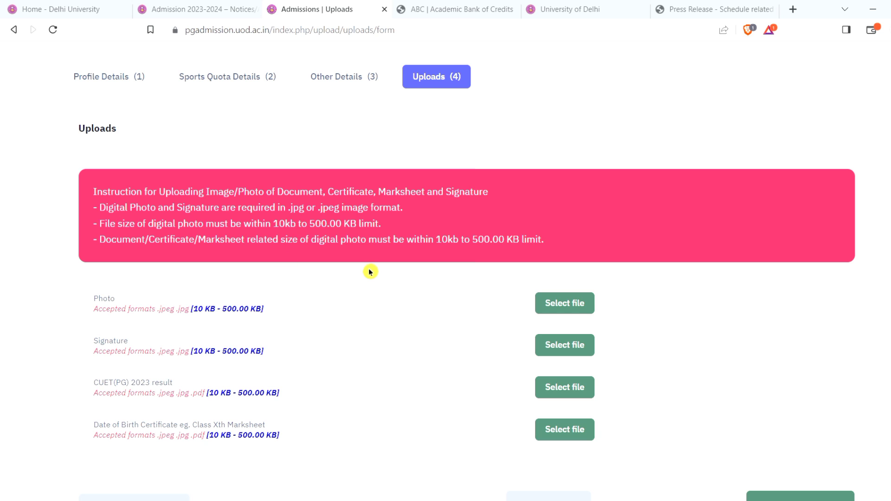
scroll(367, 278, down, 1)
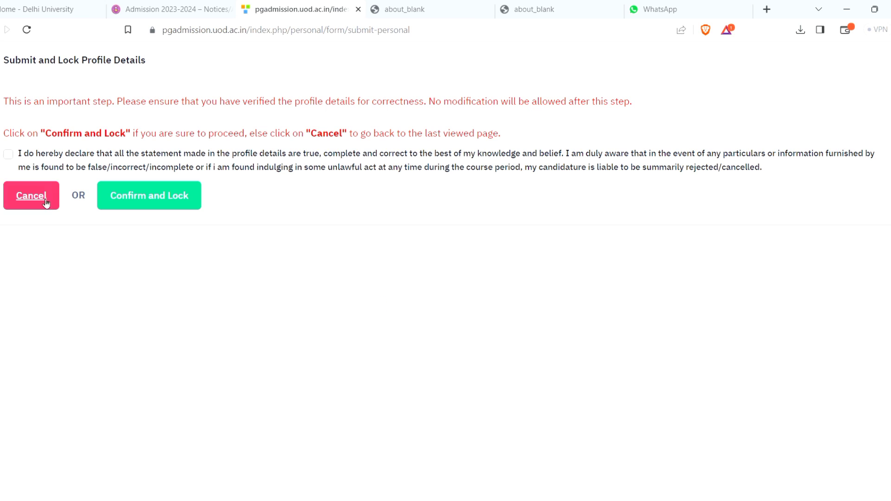
Accept the declaration that the profile details are true, then confirm and lock the profile.
click(18, 165)
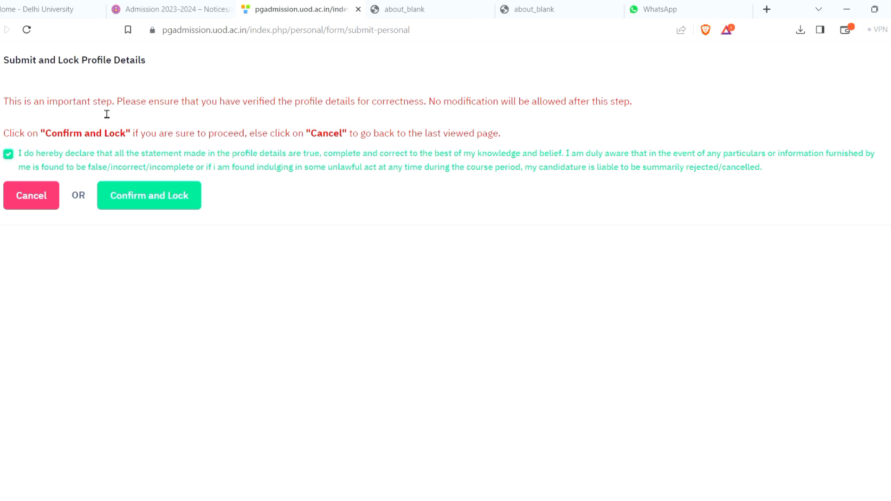
drag(403, 111, 672, 112)
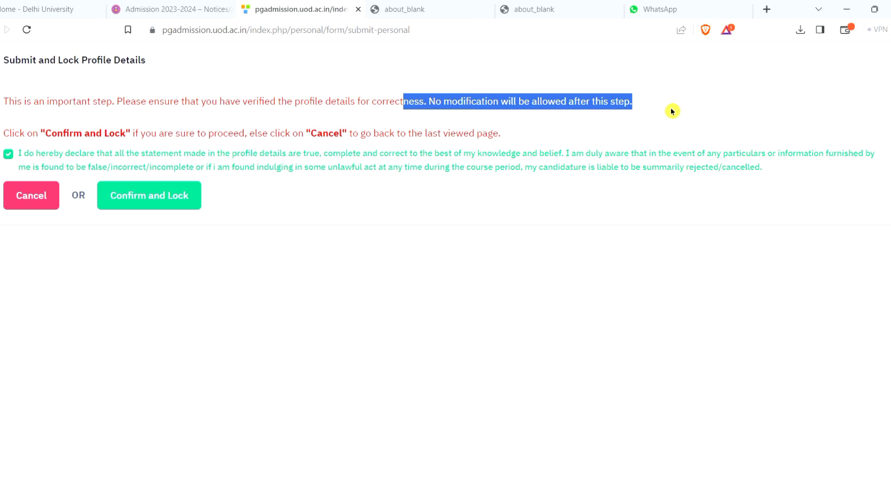
click(672, 111)
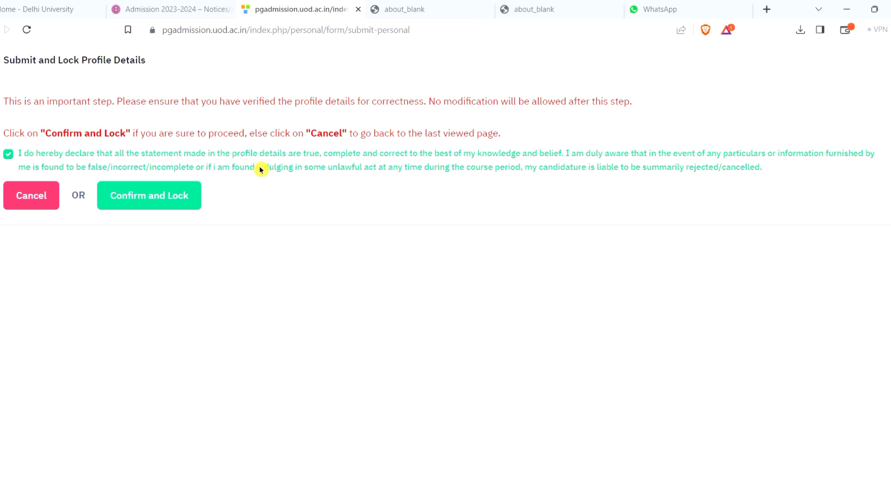
drag(57, 135, 142, 137)
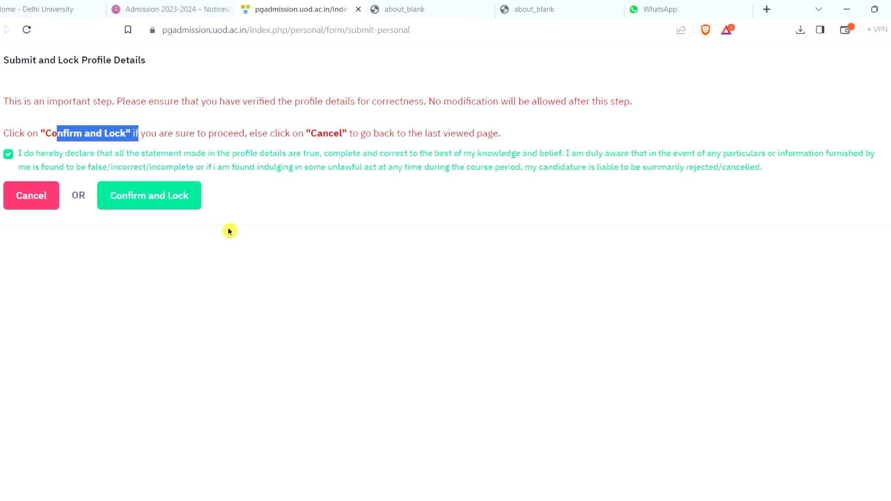
click(166, 220)
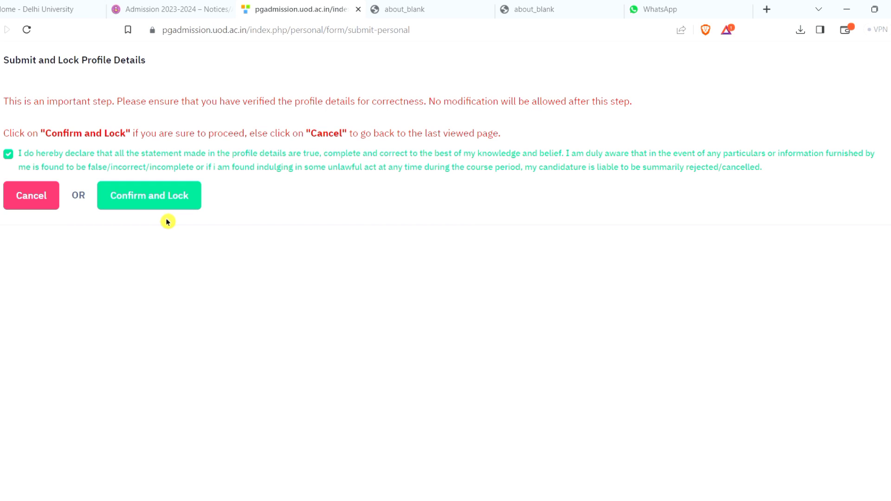
click(165, 205)
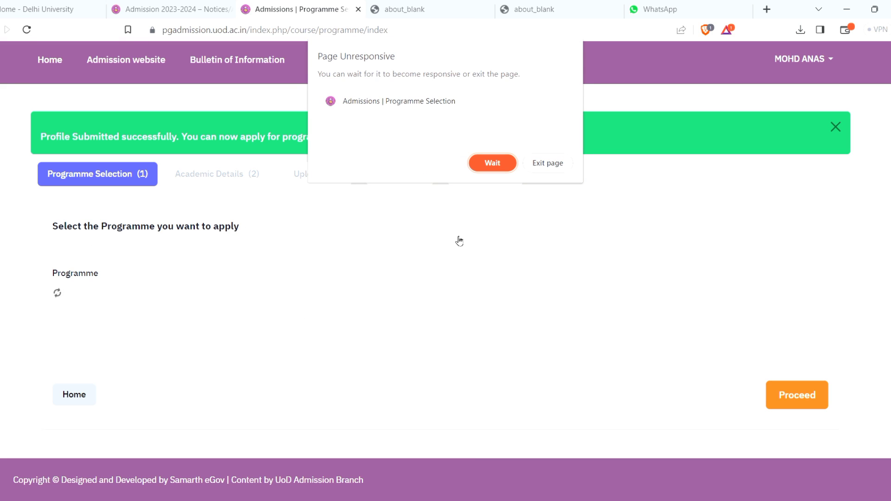
Choose M.A. Political Science as the programme to apply for.
click(335, 320)
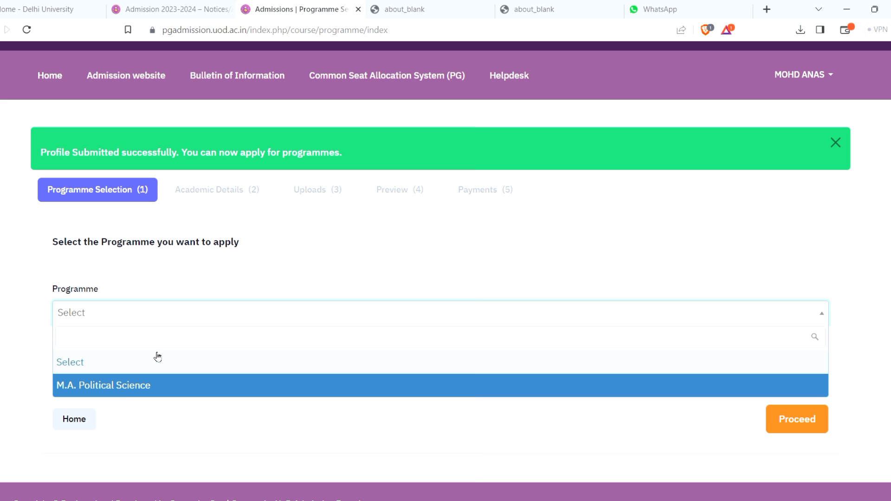
click(116, 389)
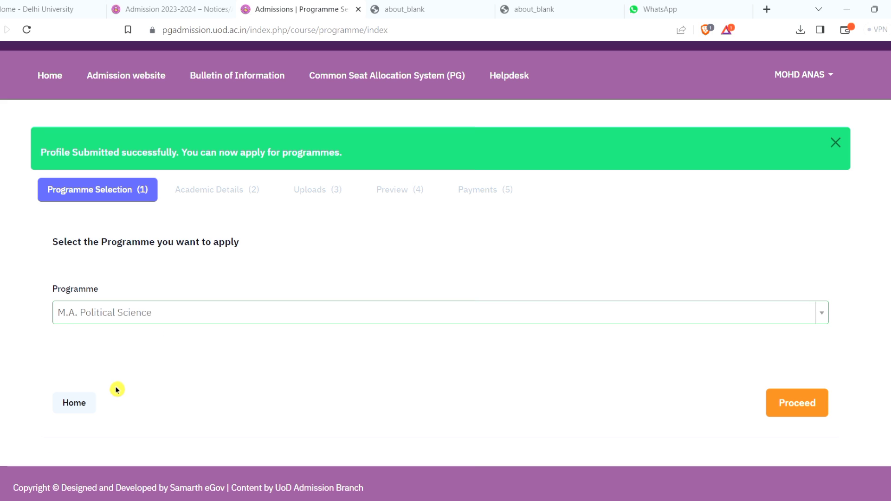
click(148, 319)
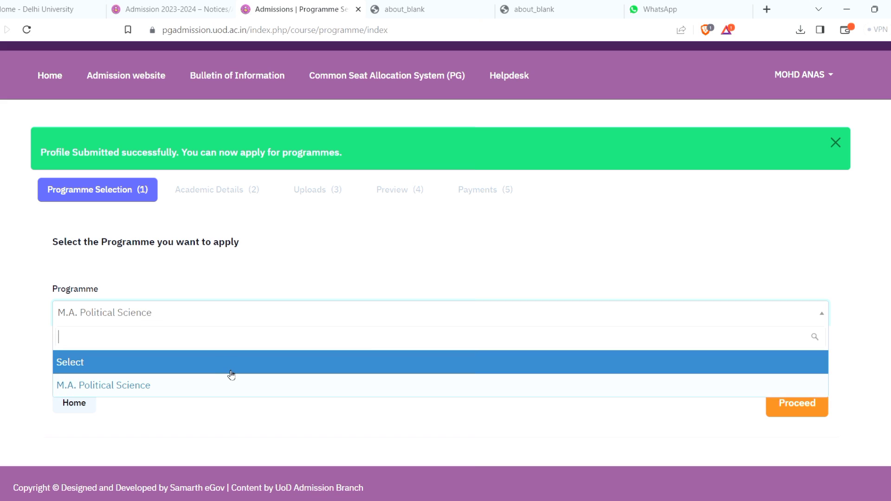
scroll(687, 358, down, 3)
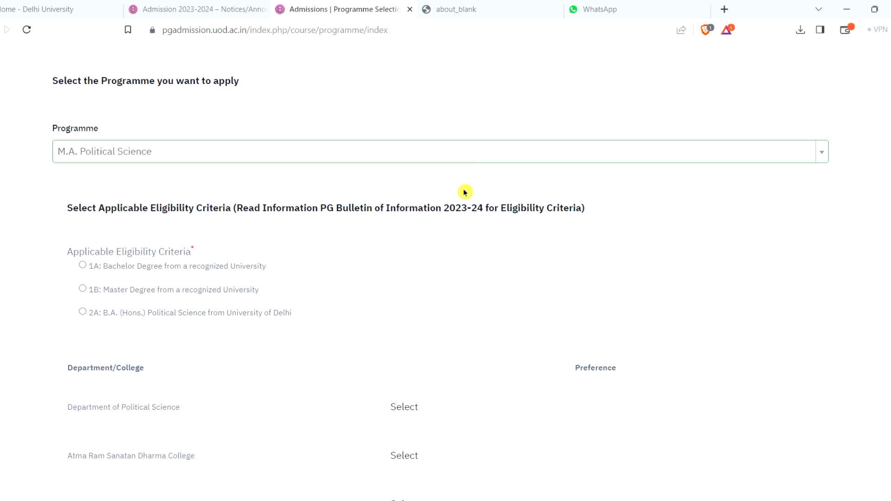
Compare the applicable eligibility criteria and choose 2A: B.A. (Hons.) Political Science from University of Delhi.
drag(122, 209, 254, 203)
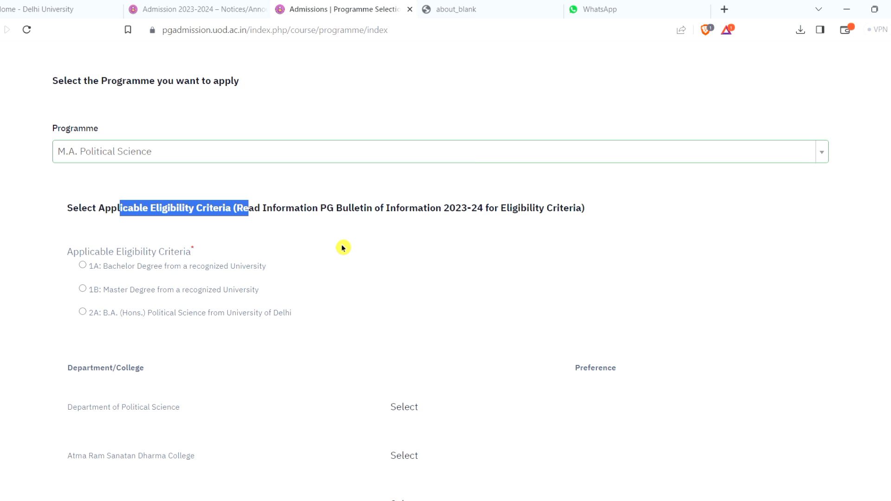
drag(154, 279, 83, 266)
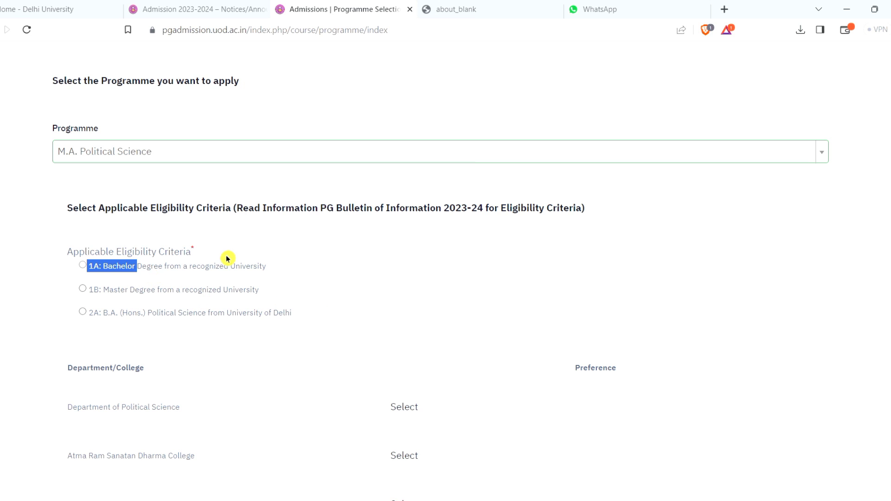
click(264, 275)
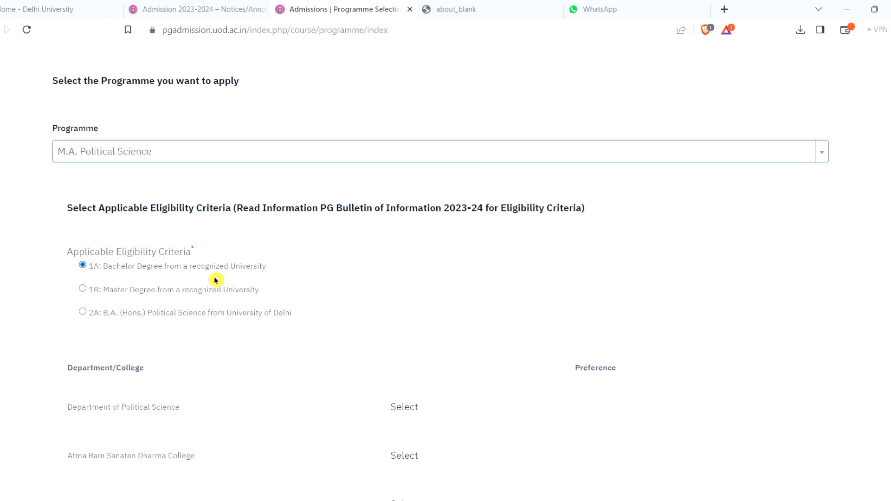
drag(98, 290, 219, 291)
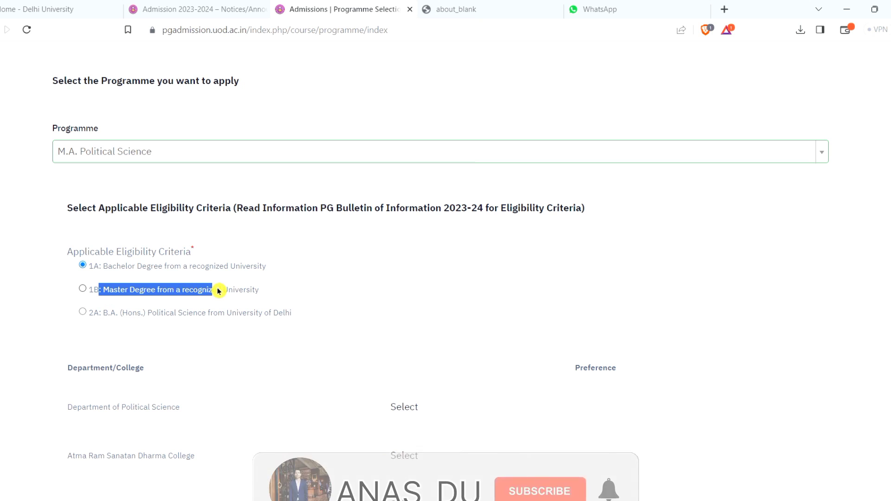
drag(94, 313, 296, 320)
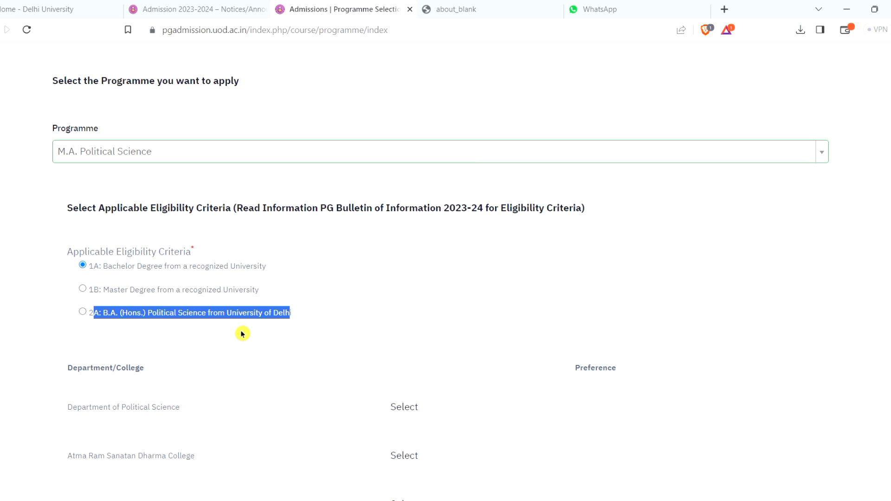
click(89, 314)
click(275, 341)
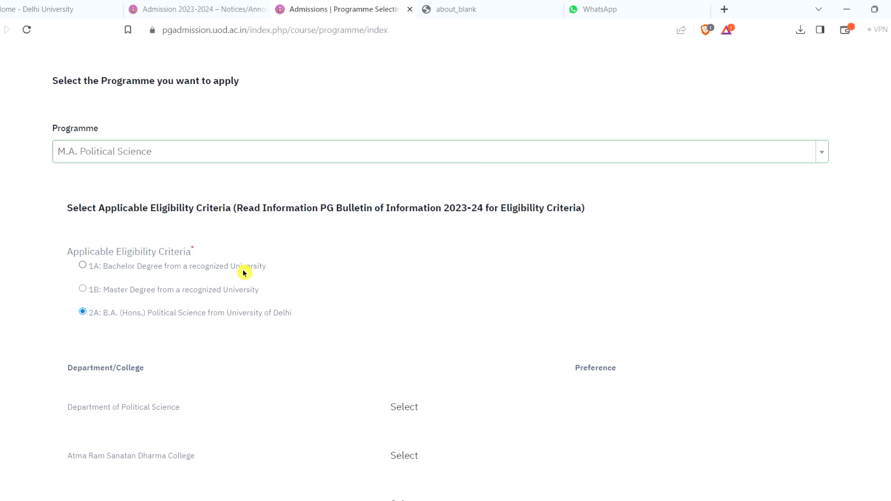
drag(201, 268, 120, 267)
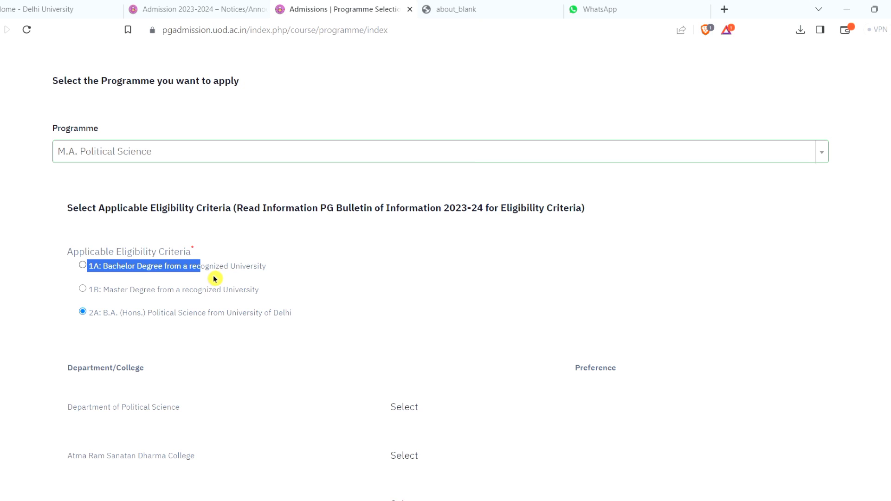
drag(131, 301, 235, 298)
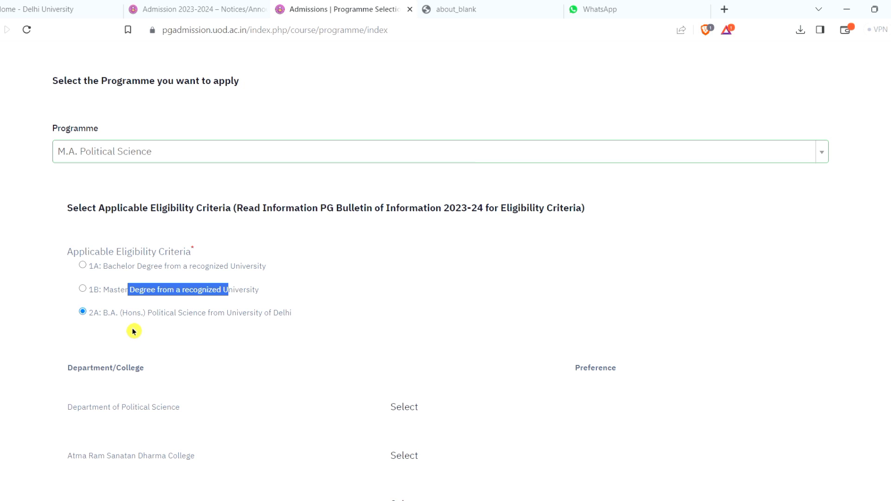
click(200, 368)
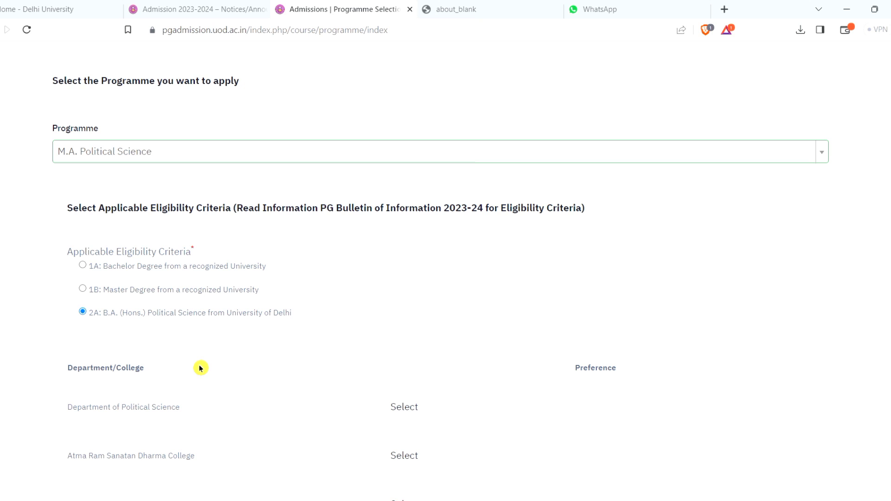
Review the department and college list and set Department of Political Science as the 1st Preference.
scroll(171, 332, down, 4)
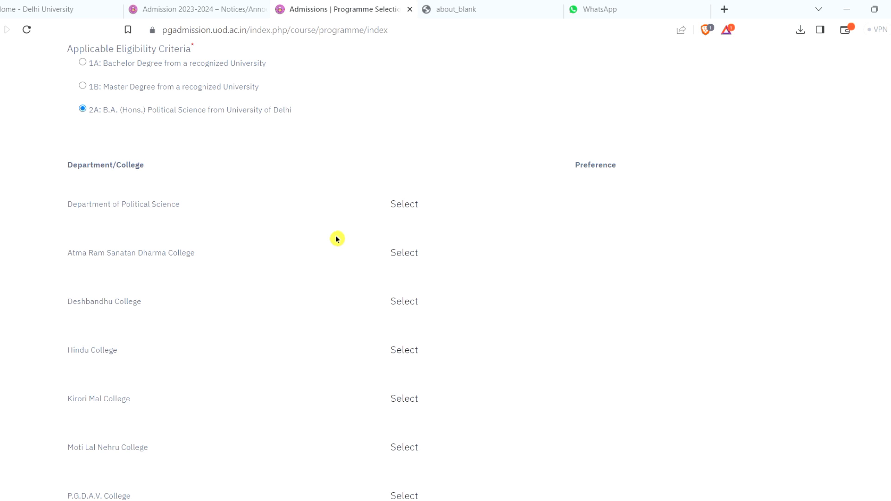
scroll(338, 239, down, 12)
scroll(337, 239, up, 6)
scroll(337, 239, up, 3)
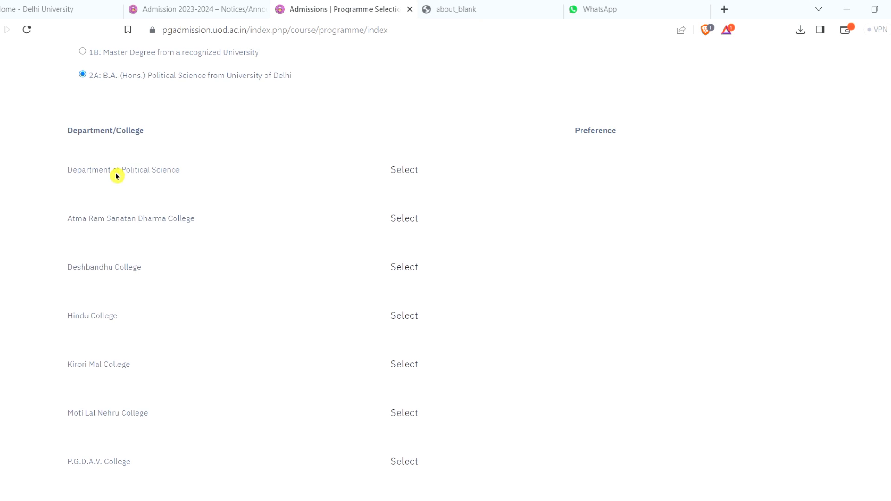
drag(117, 176, 234, 179)
click(459, 179)
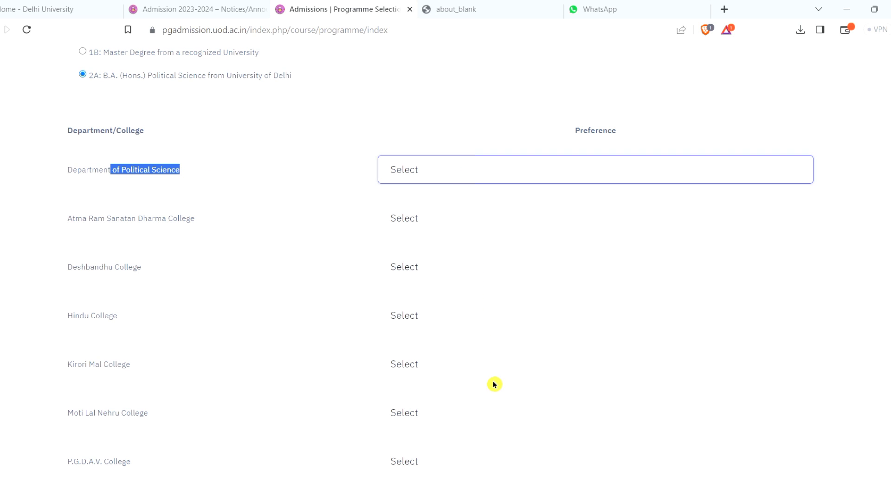
key(Down)
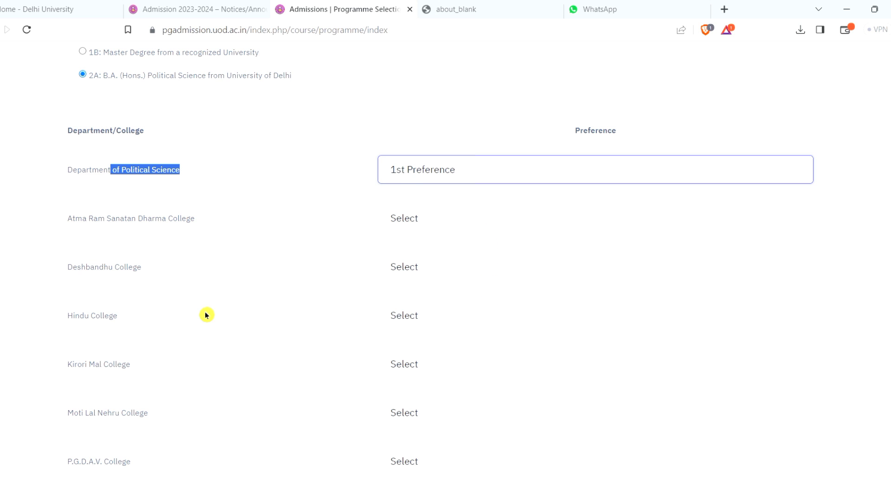
Set Hindu College as the 2nd Preference in the college list.
click(440, 325)
key(Down)
click(429, 225)
click(339, 227)
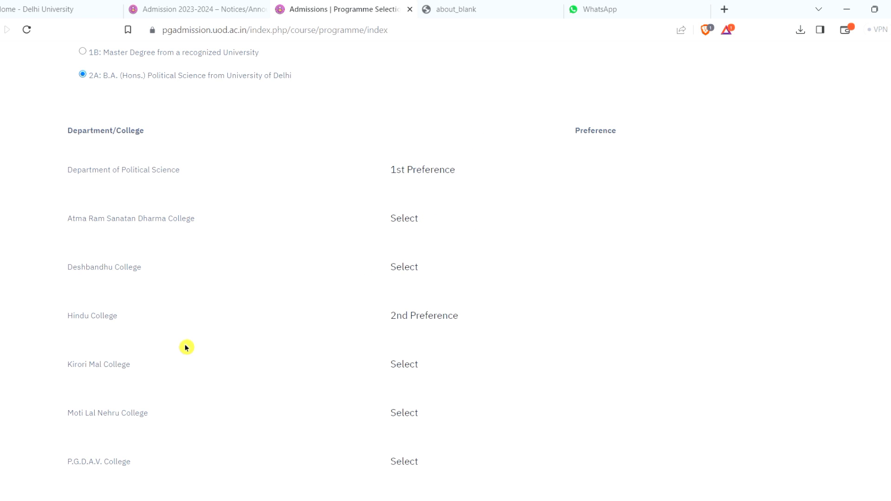
Set Kirori Mal College as the 3rd Preference and Atma Ram Sanatan Dharma College as the 4th Preference.
click(385, 357)
key(Down)
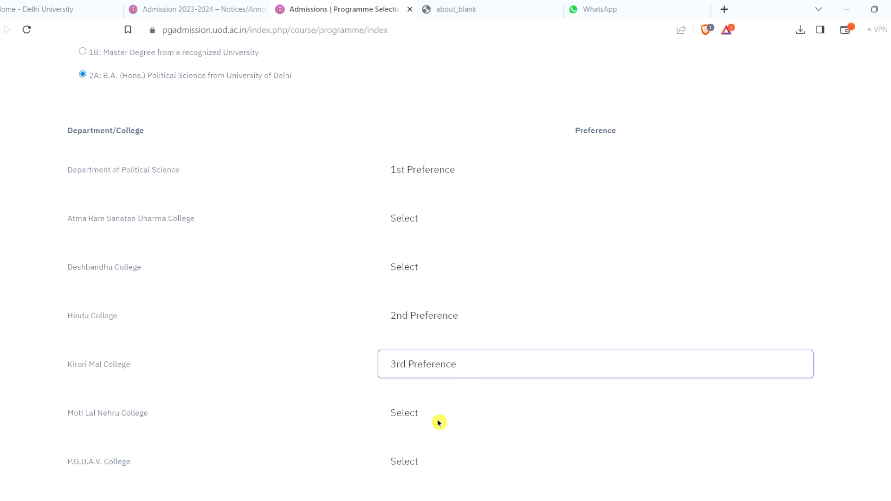
click(405, 222)
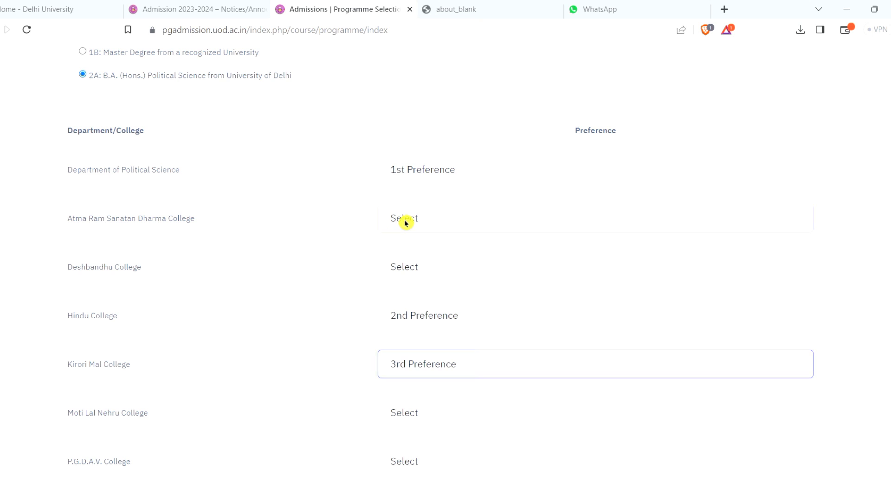
key(Down)
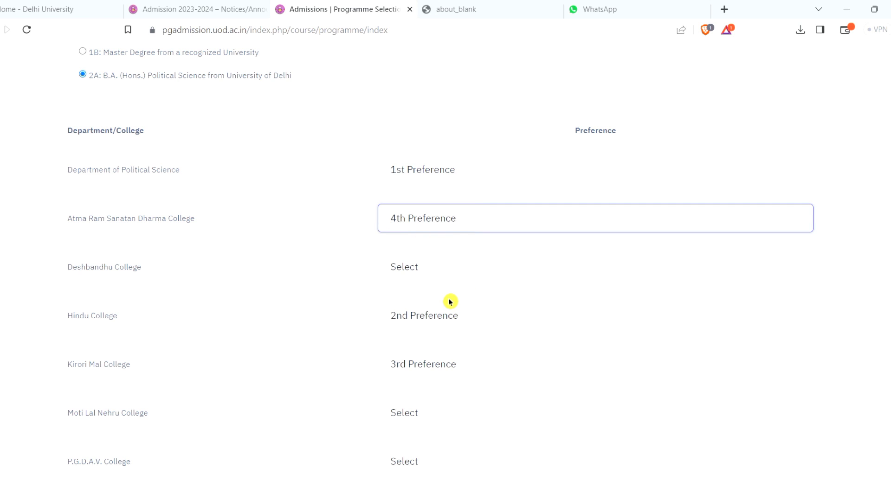
Set Satyawati College as the 13th Preference and proceed with the M.A. Political Science programme selection.
scroll(343, 292, down, 2)
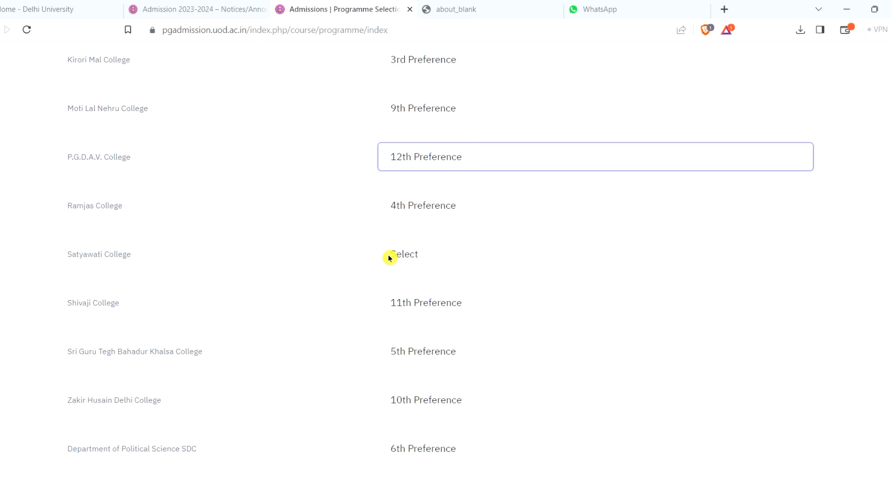
click(421, 258)
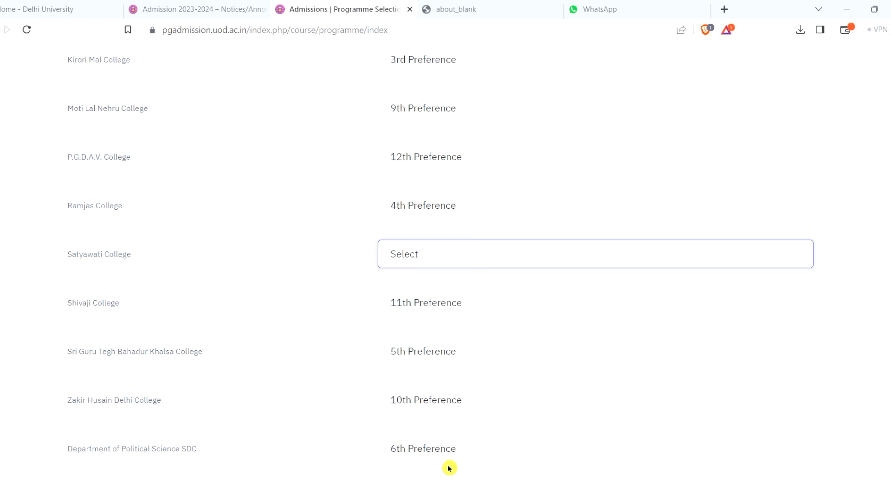
text(13th Preference)
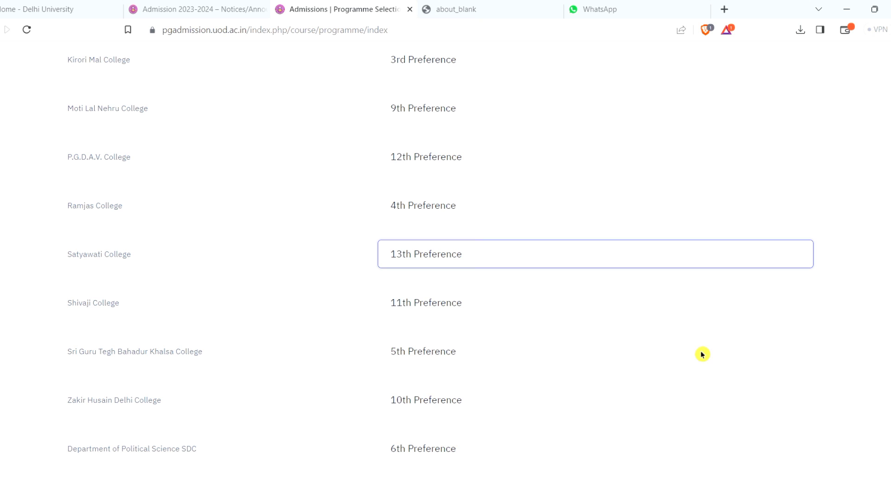
click(877, 314)
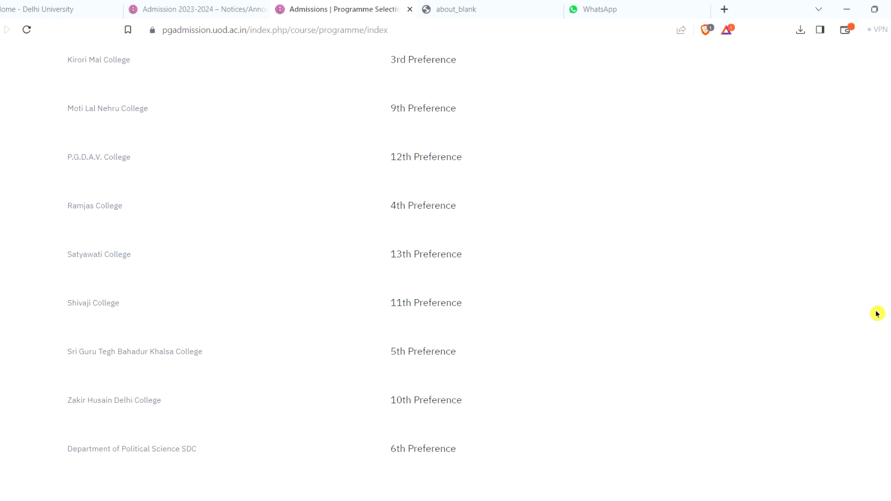
scroll(877, 314, down, 3)
click(811, 399)
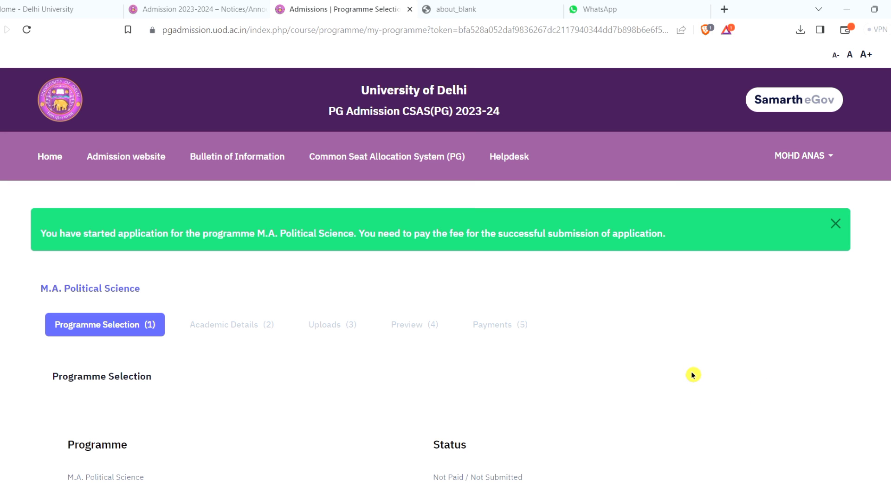
Review the M.A. Political Science eligibility criterion and the saved college preferences, and proceed to the academic details.
scroll(693, 375, down, 9)
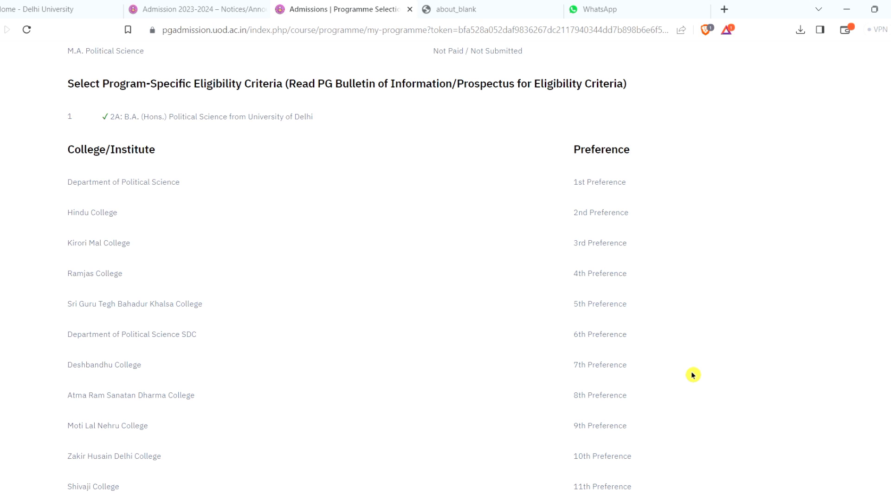
scroll(692, 375, down, 2)
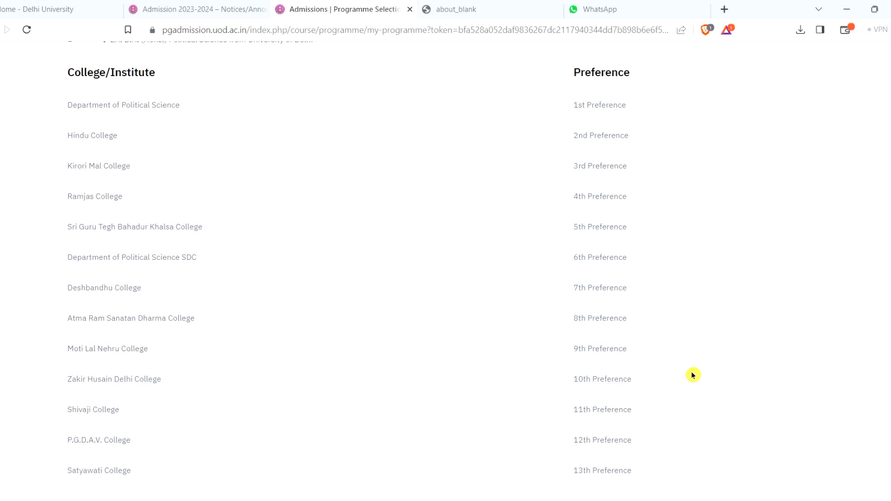
scroll(693, 375, up, 2)
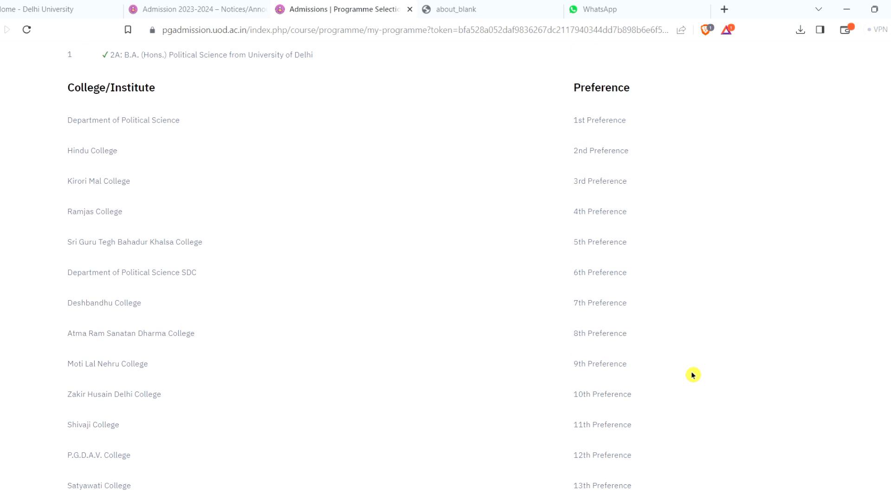
scroll(693, 375, up, 3)
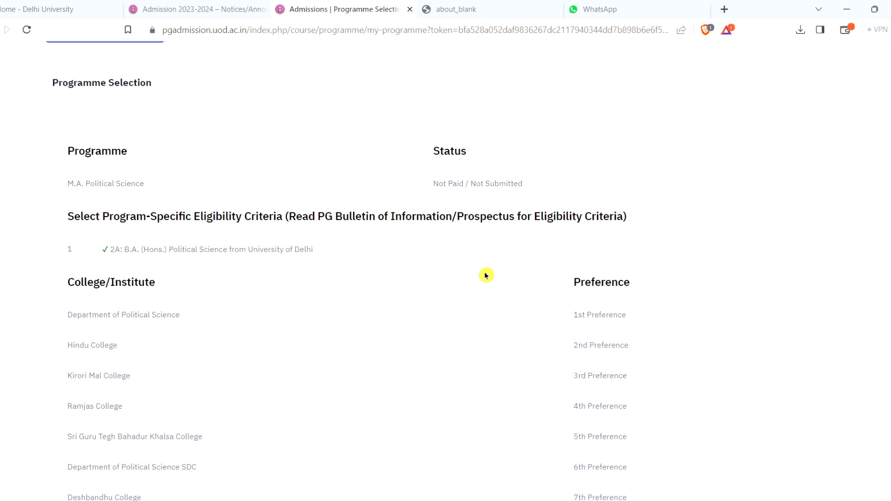
scroll(292, 371, down, 3)
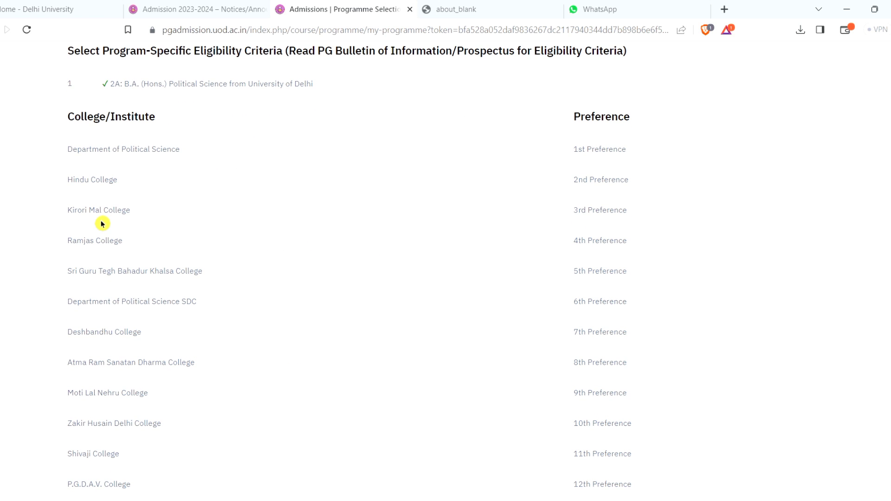
scroll(188, 362, down, 3)
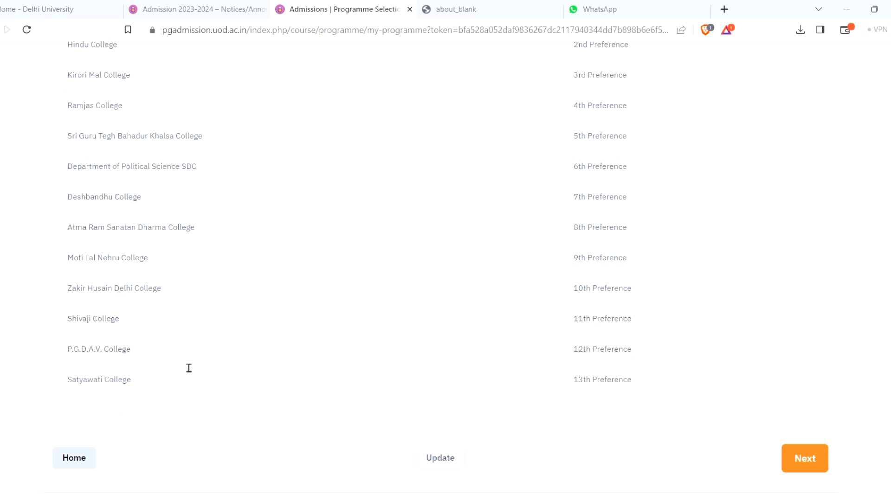
click(809, 458)
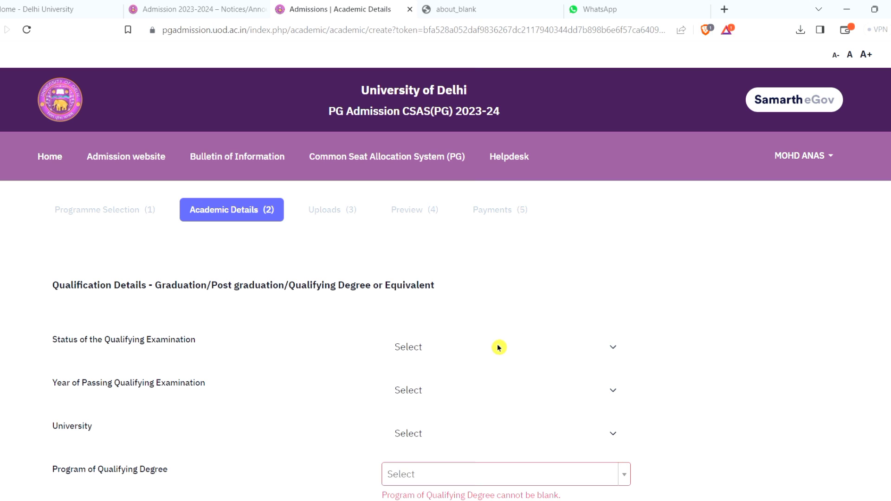
Set the qualifying examination status to Passed, the passing year to 2023 and the university to University of Delhi.
scroll(303, 357, down, 1)
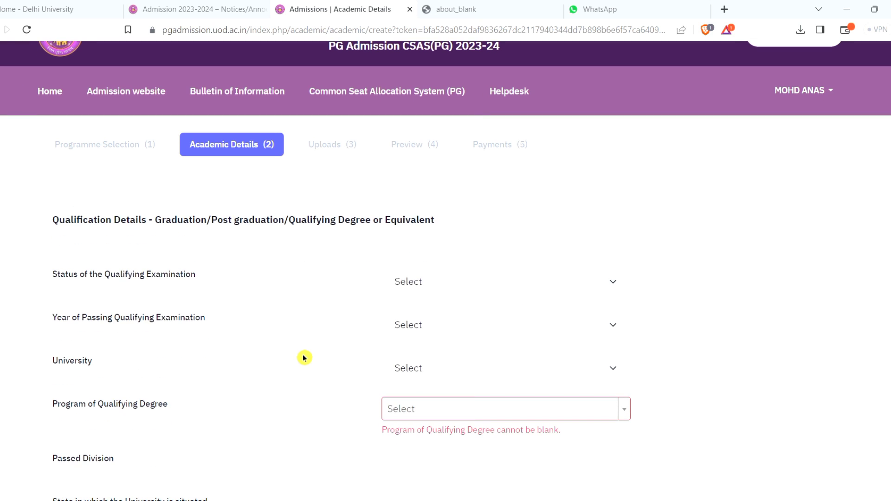
drag(128, 223, 345, 245)
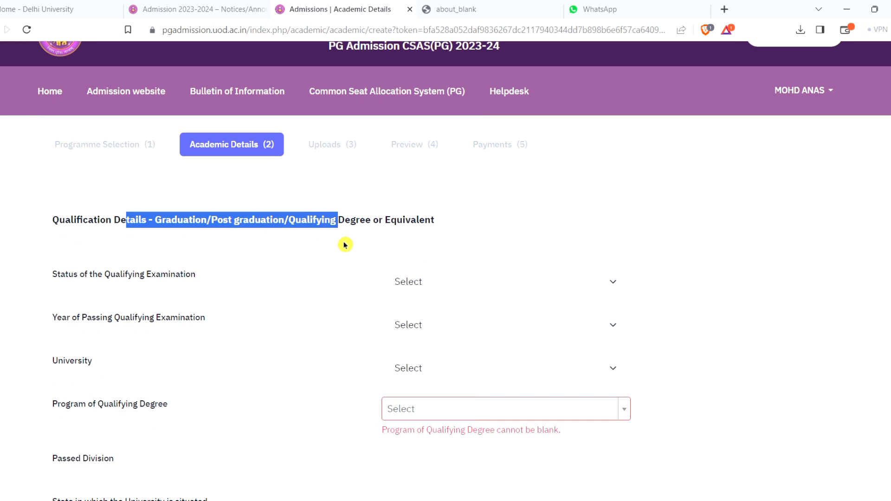
click(345, 245)
click(521, 293)
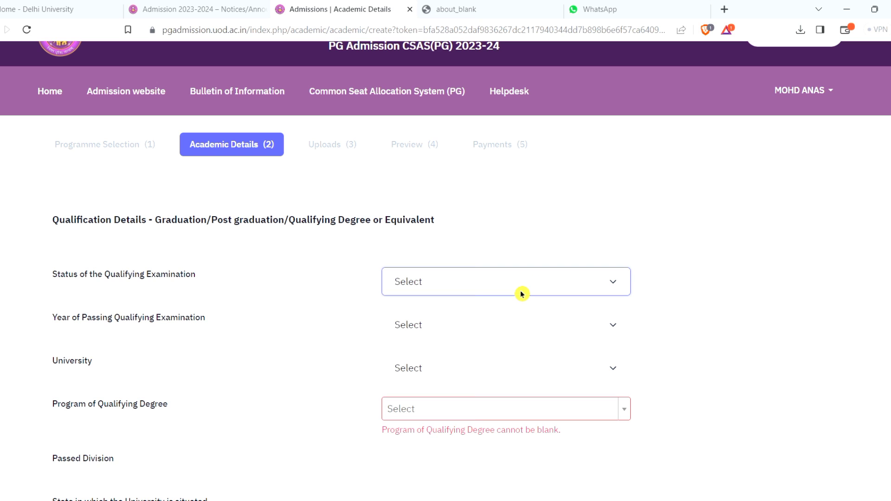
click(483, 325)
scroll(484, 324, down, 2)
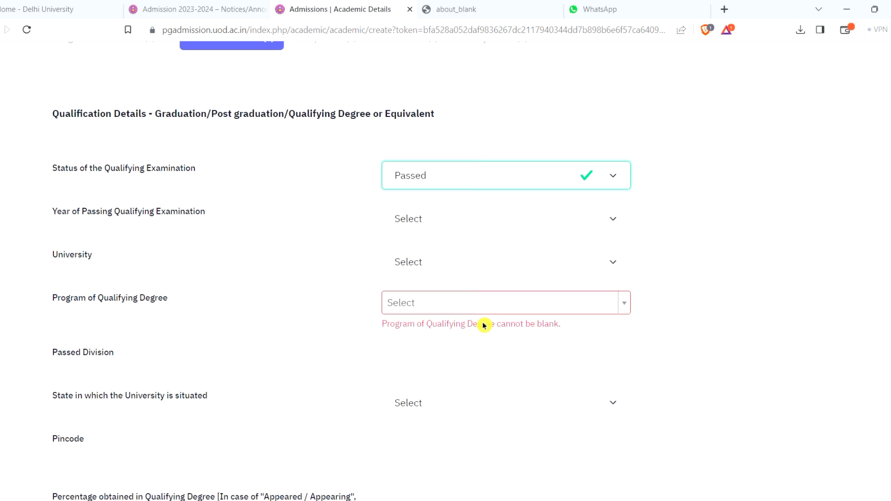
click(483, 226)
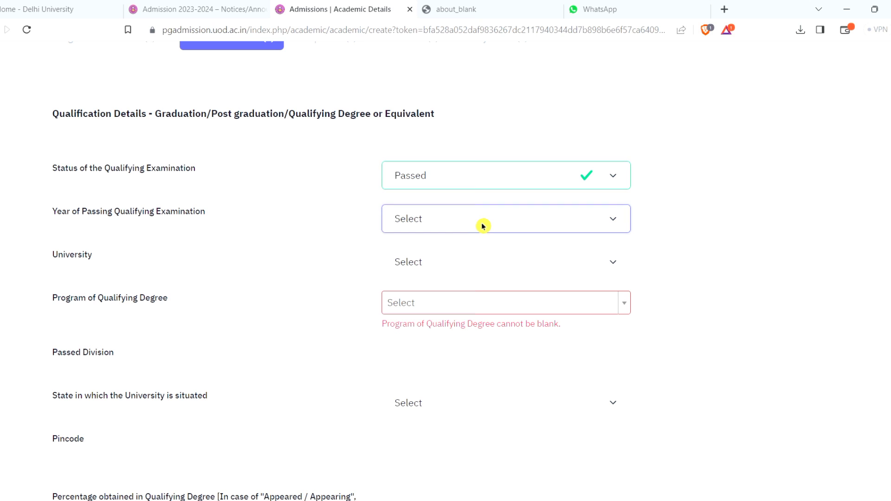
click(471, 255)
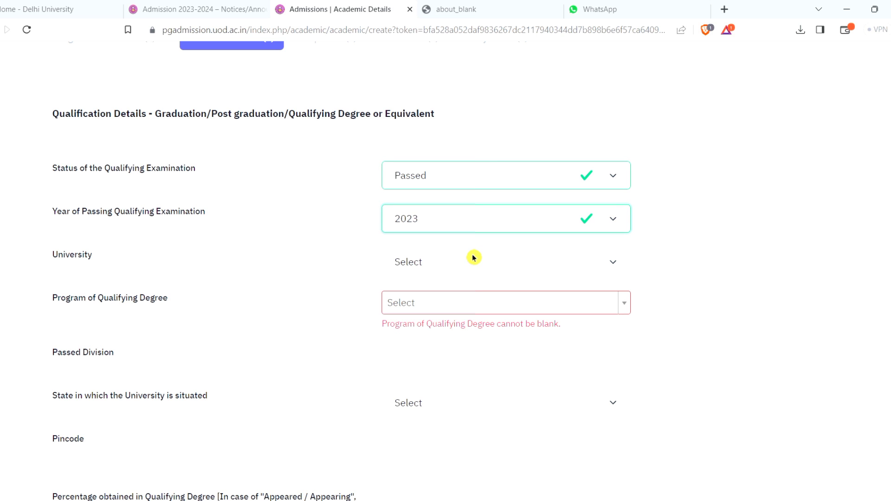
click(476, 274)
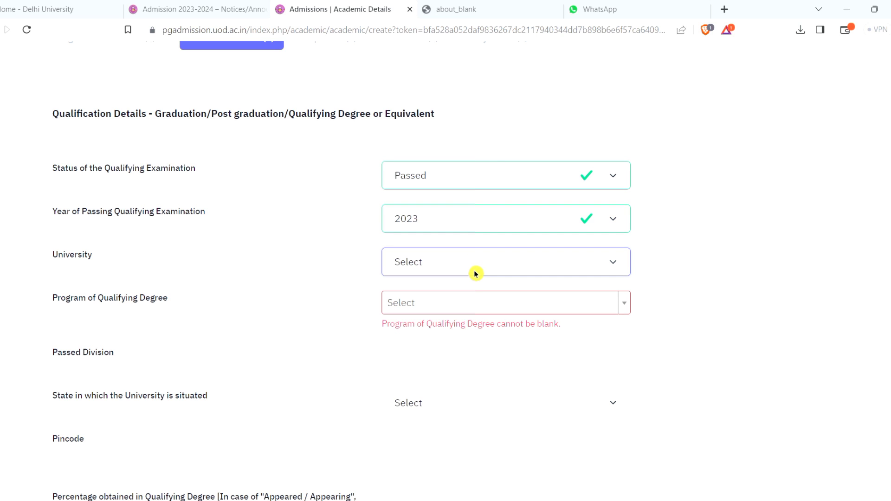
click(475, 299)
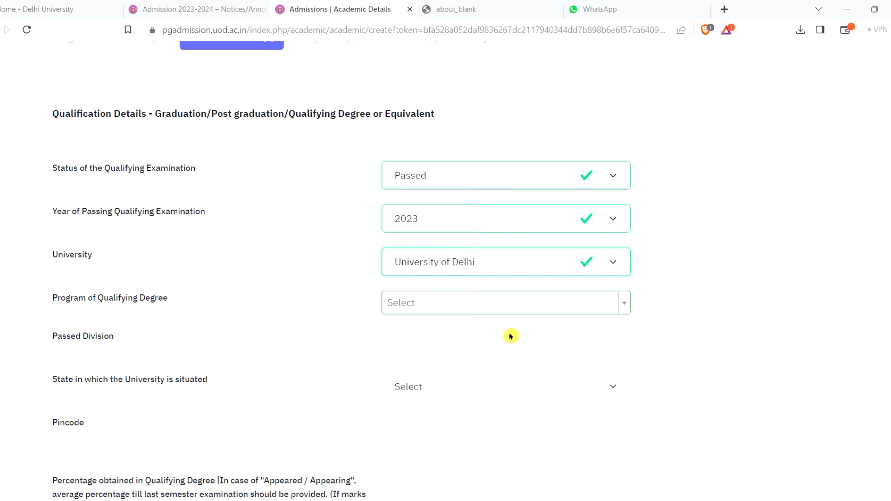
Set the qualifying degree programme to Bachelor of Arts (Honours Course) (Political Science) and enter FIRST DIVISION as the passed division.
scroll(510, 336, down, 1)
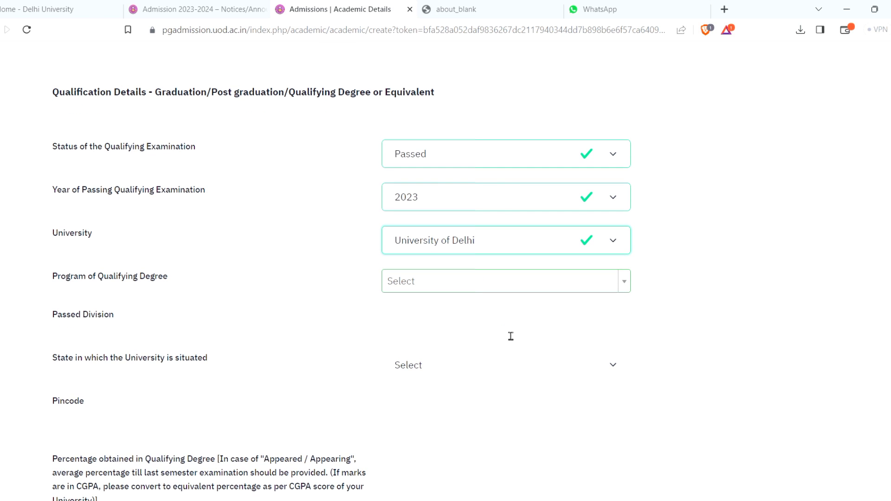
click(508, 293)
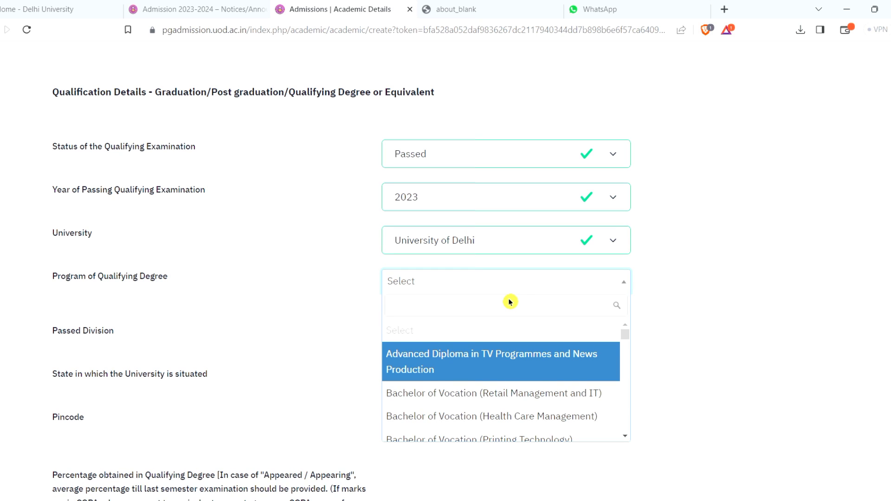
text(POL)
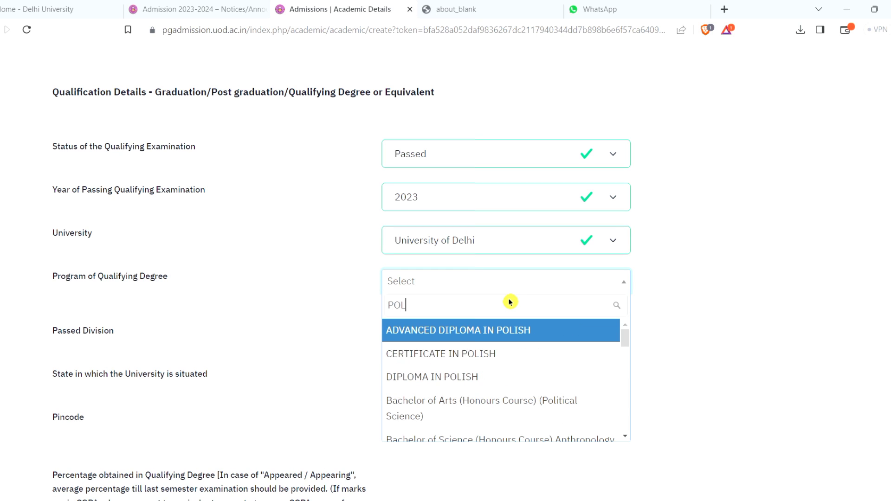
click(466, 403)
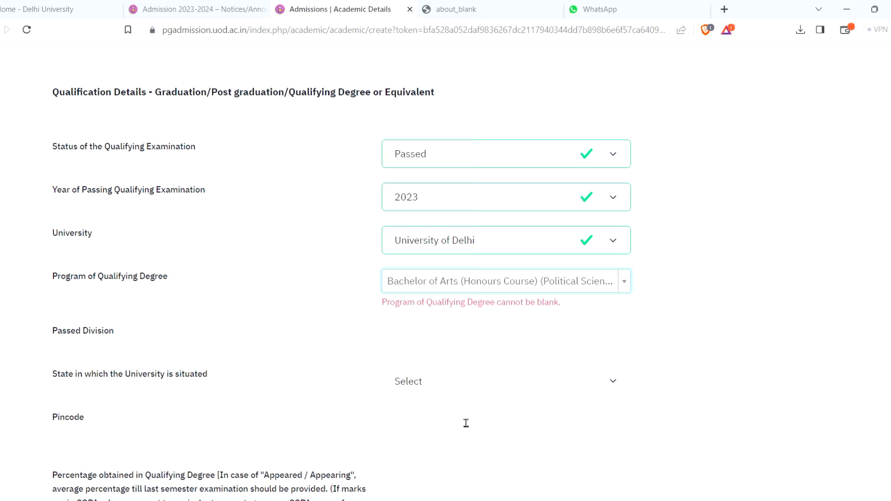
click(500, 331)
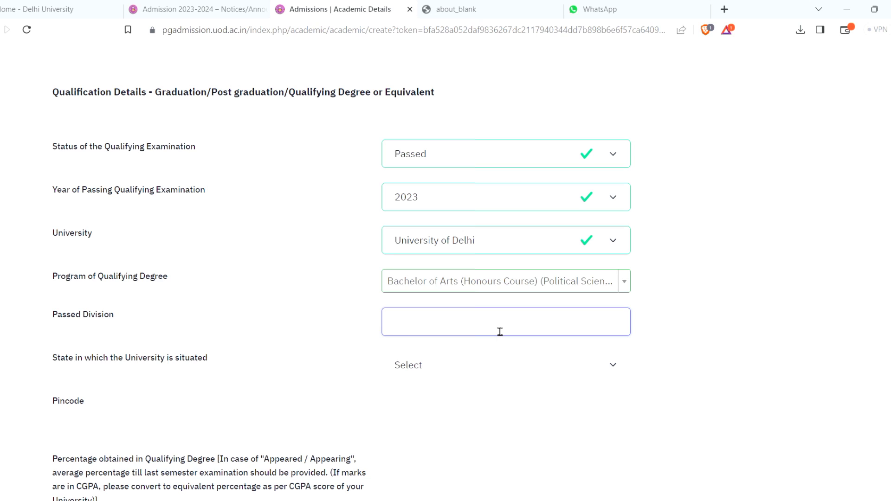
text(FIRST DIVISION)
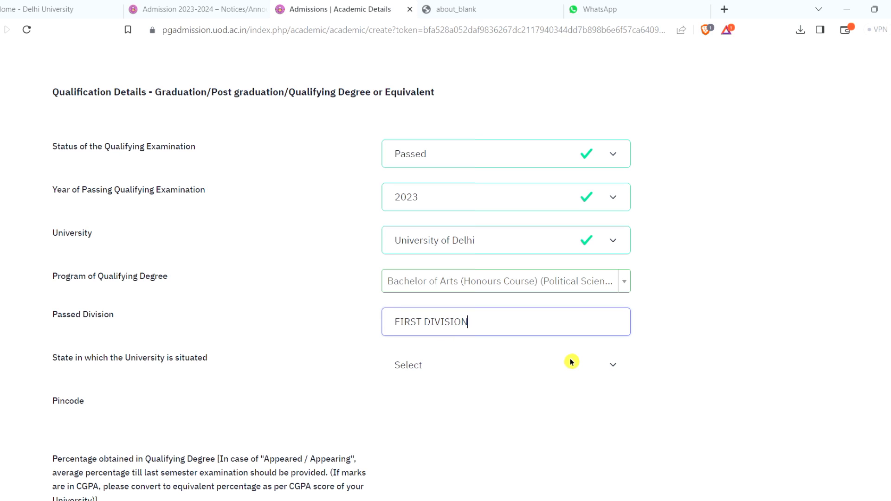
Open the choices for the state in which the university is situated and fill in the pincode.
click(467, 370)
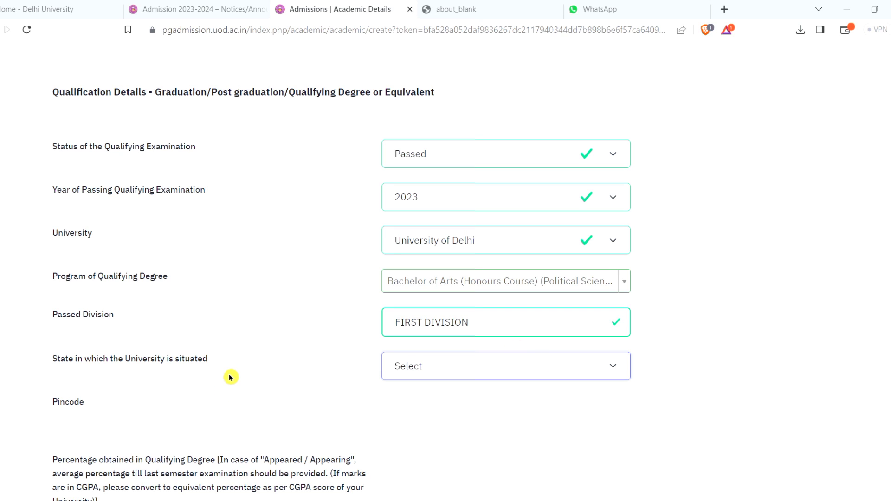
click(298, 372)
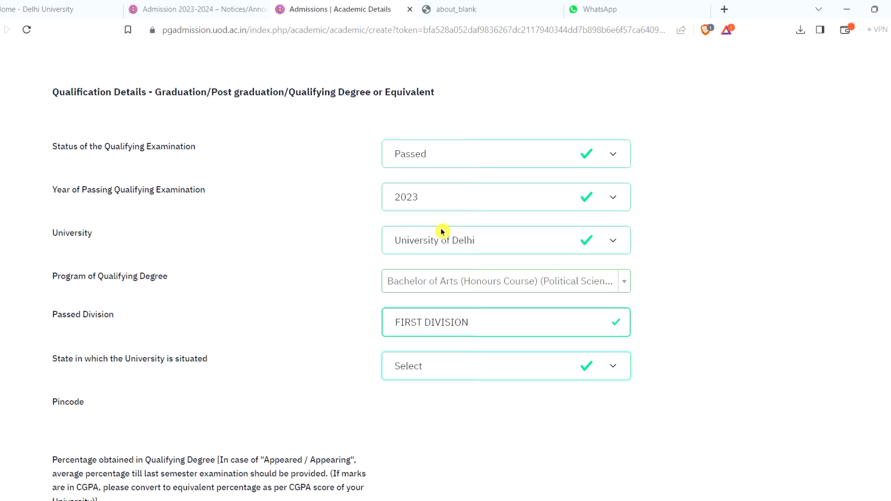
scroll(723, 324, down, 1)
click(471, 371)
text(11009)
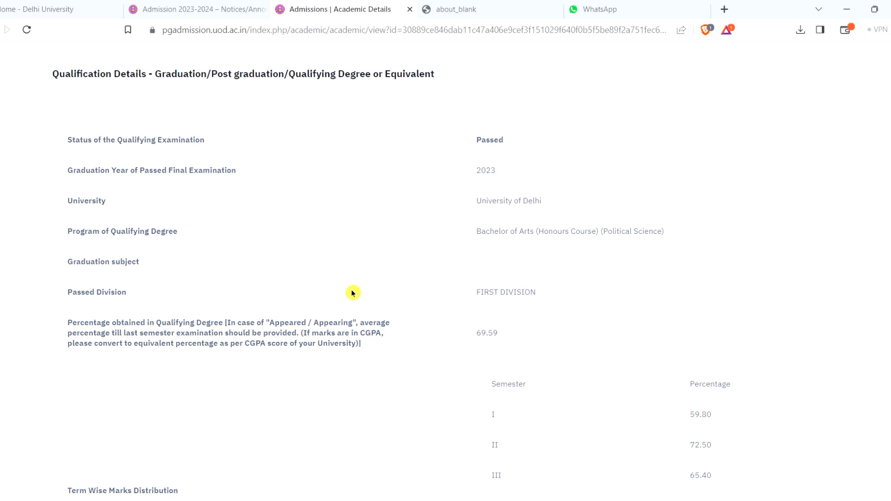
Review the saved qualification details and term-wise marks distribution, and proceed to the document uploads.
scroll(408, 379, down, 5)
scroll(409, 378, down, 2)
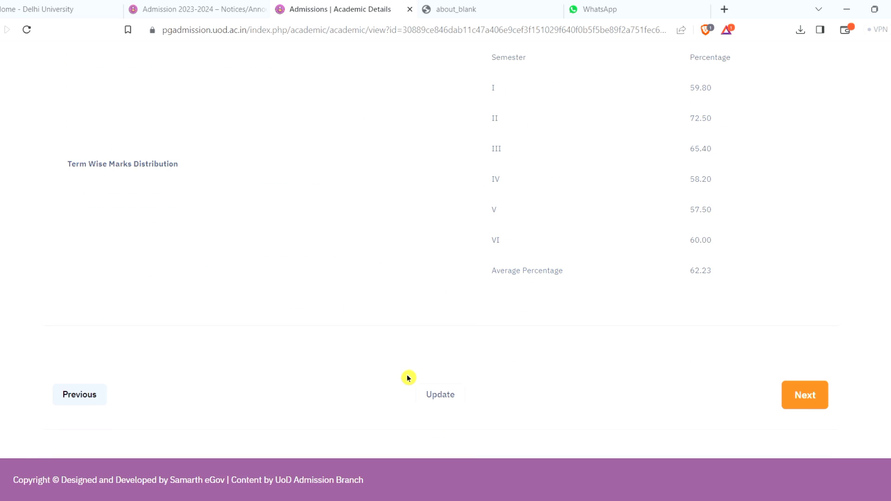
click(797, 395)
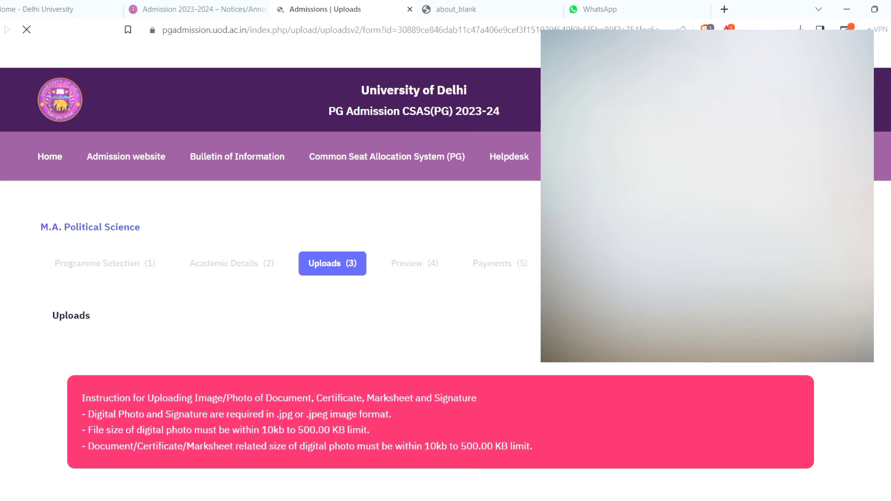
Examine the required documents, accepted formats and size limits, especially for the Migration Certificate and the University of Delhi graduation marksheet.
scroll(269, 279, down, 7)
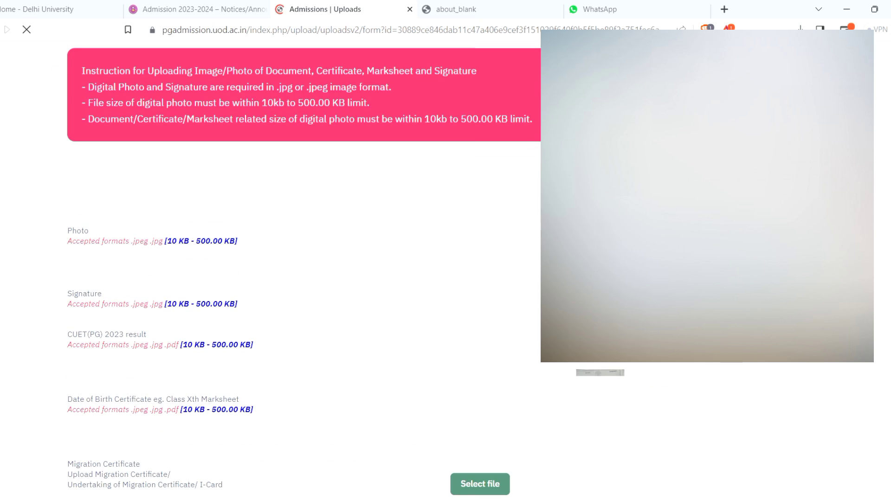
scroll(297, 265, down, 3)
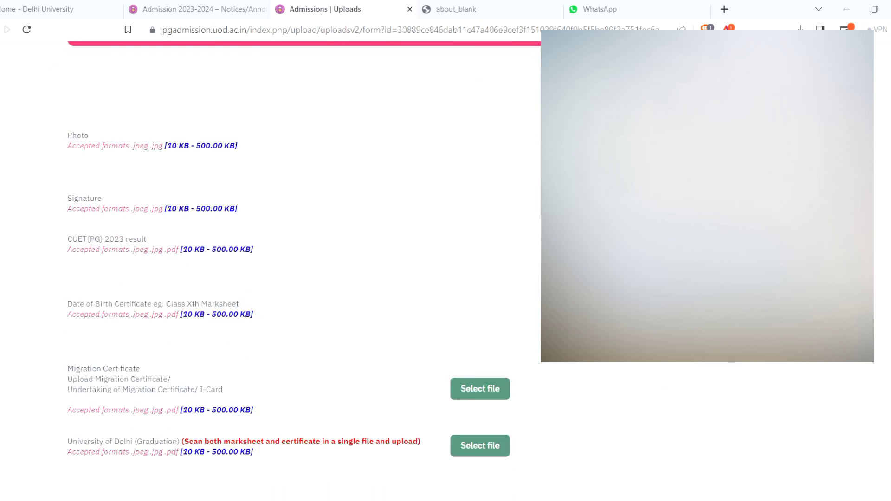
scroll(297, 265, up, 1)
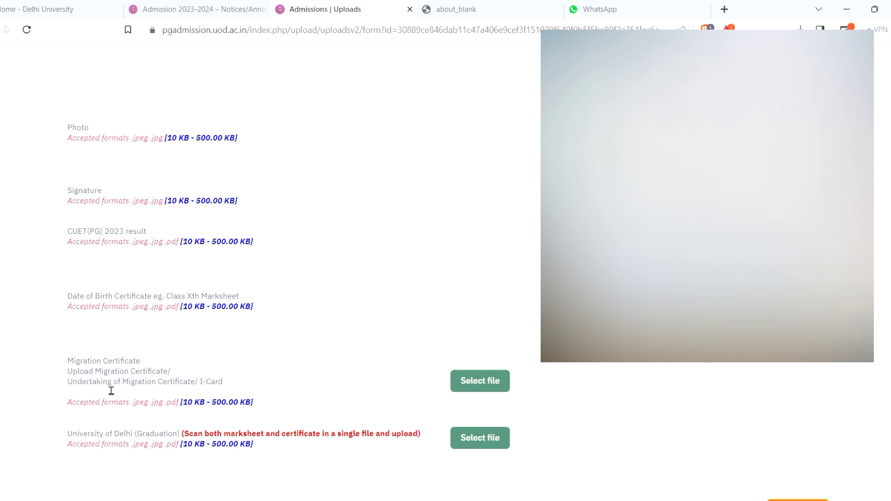
drag(206, 384, 64, 379)
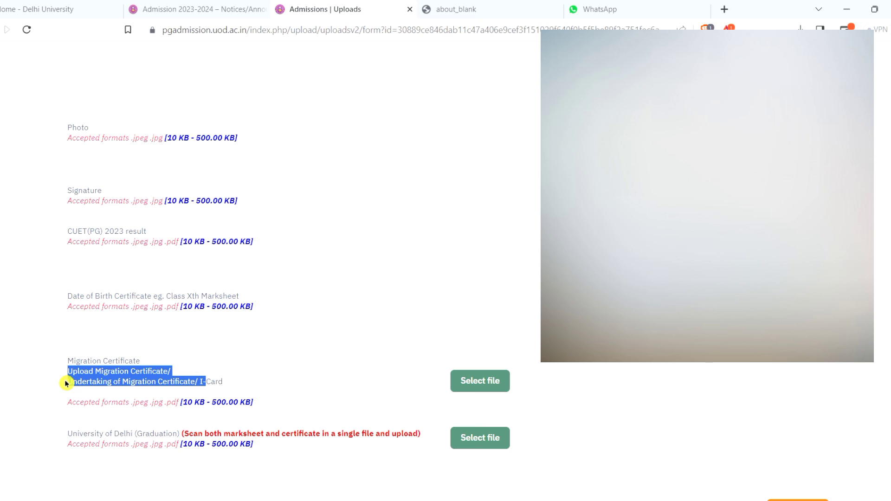
click(262, 372)
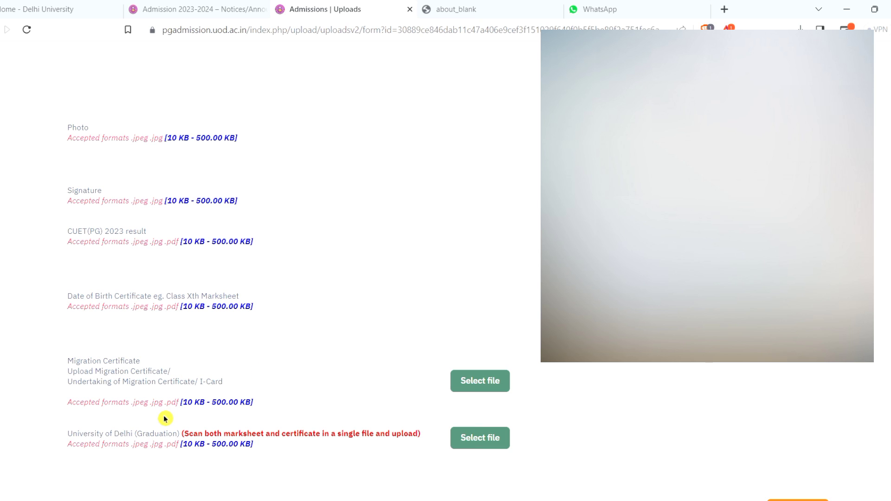
drag(110, 445, 195, 434)
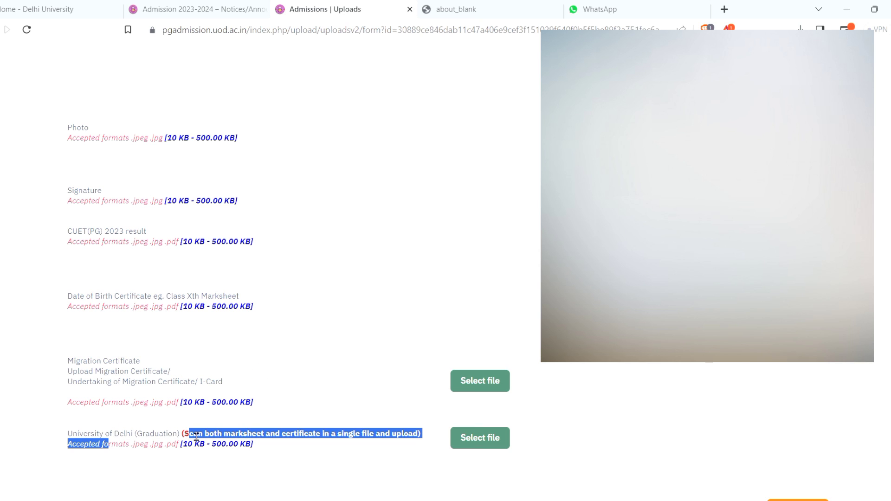
click(325, 458)
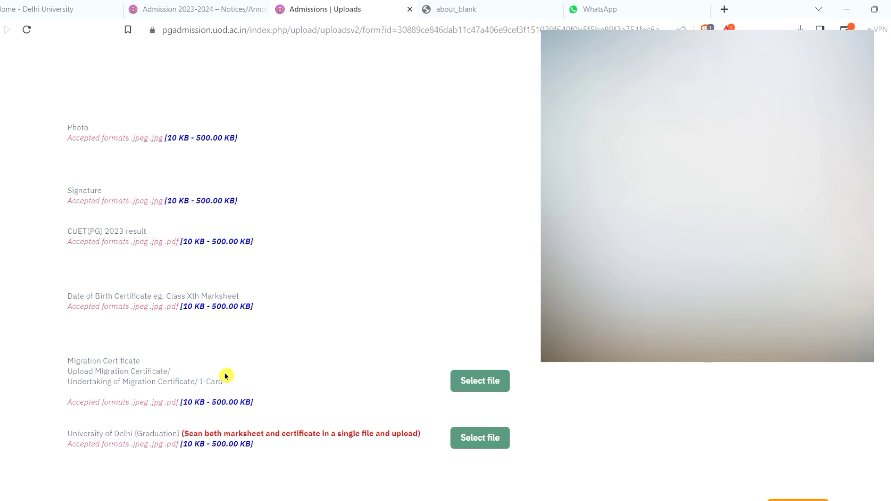
drag(88, 371, 185, 393)
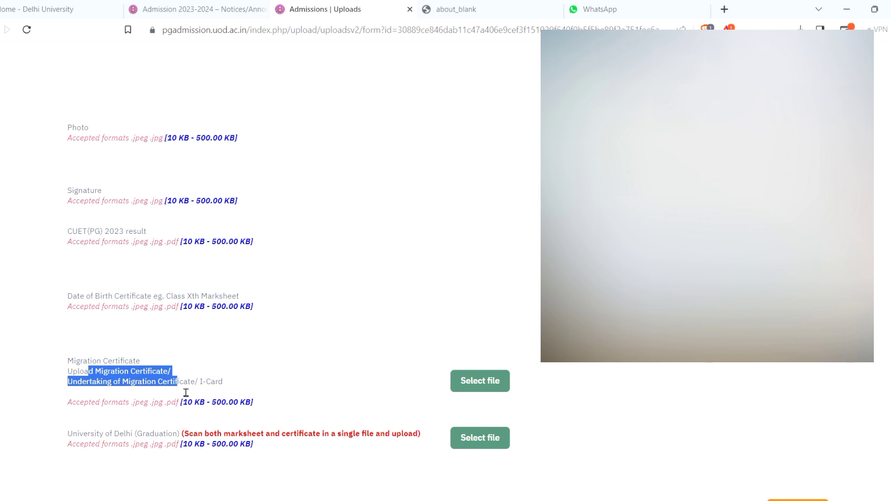
drag(244, 396, 221, 389)
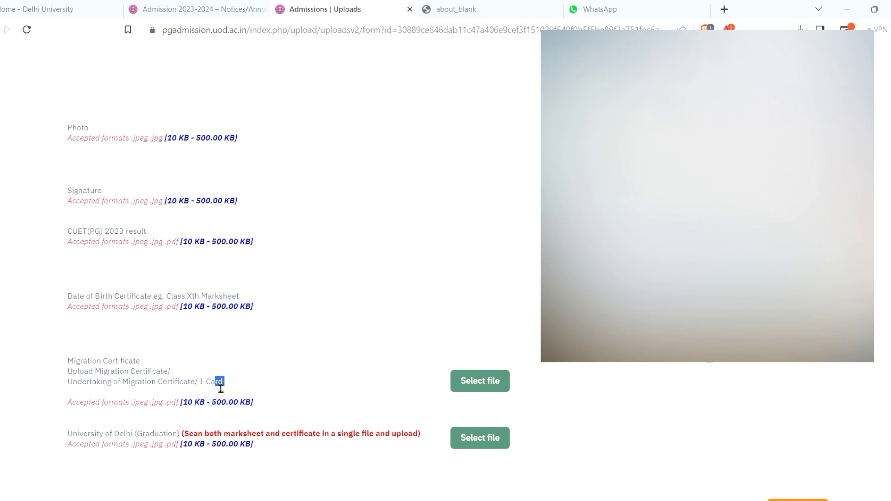
double_click(222, 390)
click(315, 409)
Start choosing a file for the Migration Certificate upload.
scroll(190, 371, down, 3)
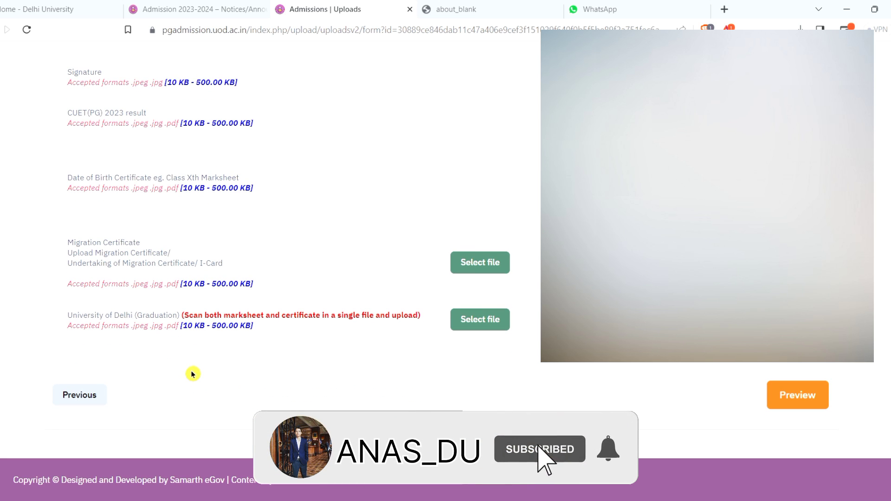
scroll(192, 373, up, 1)
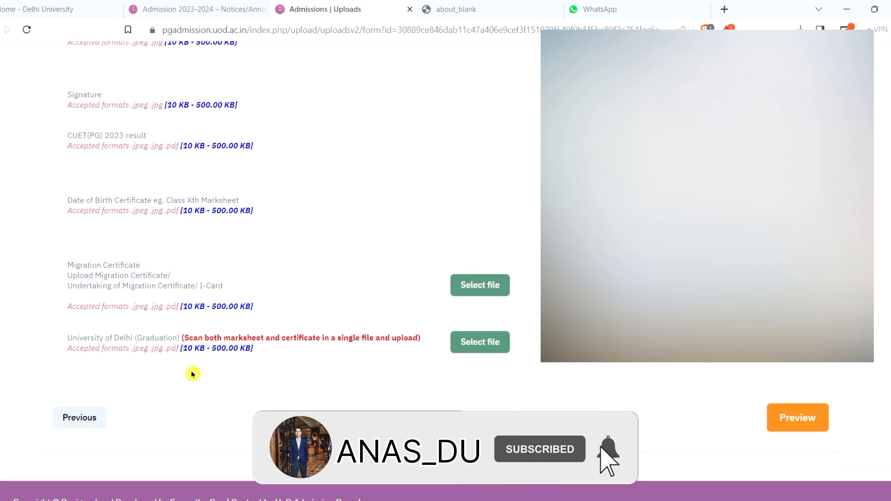
click(481, 294)
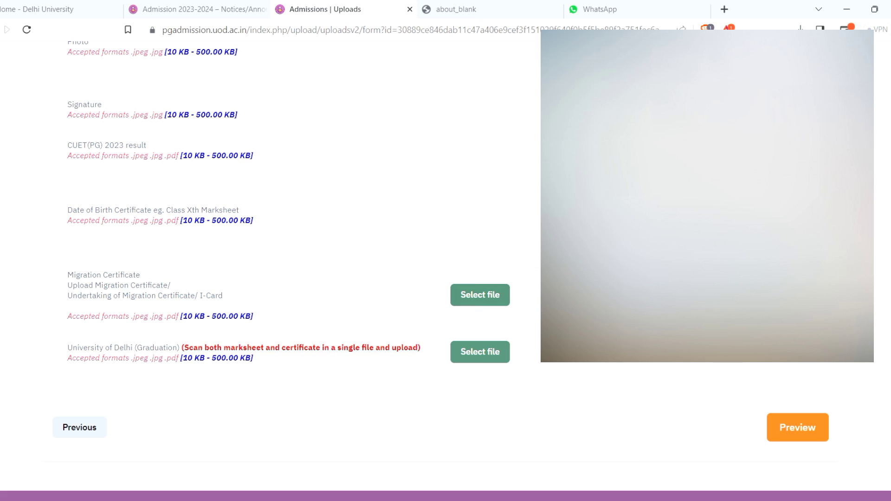